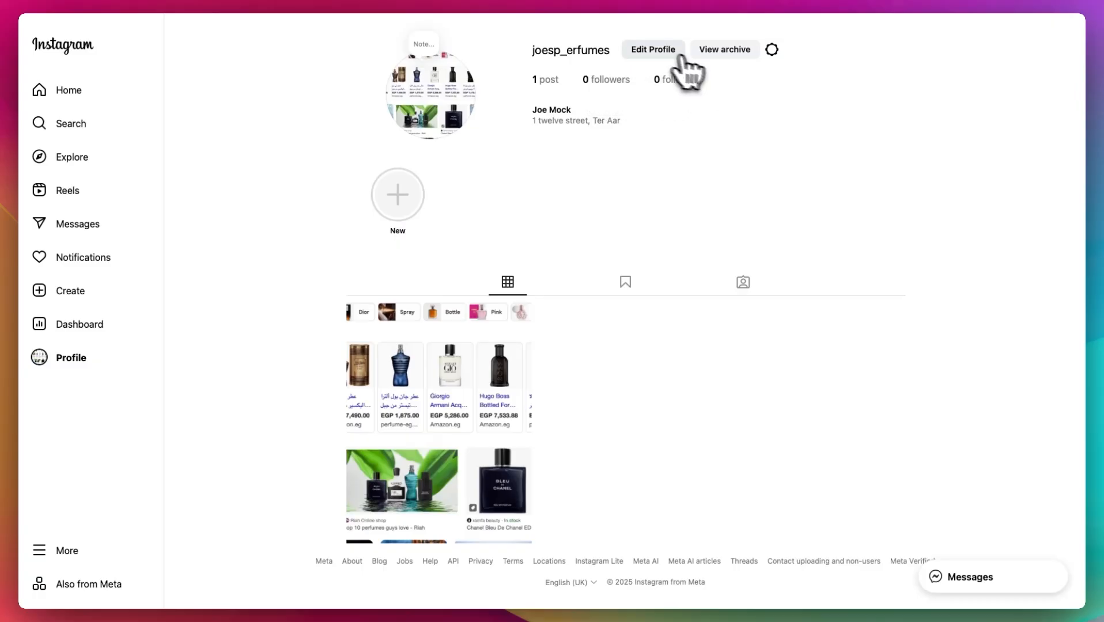
Open the professional account settings from the Instagram profile's editing page
{"action": "left_click", "coordinate": [668, 50]}
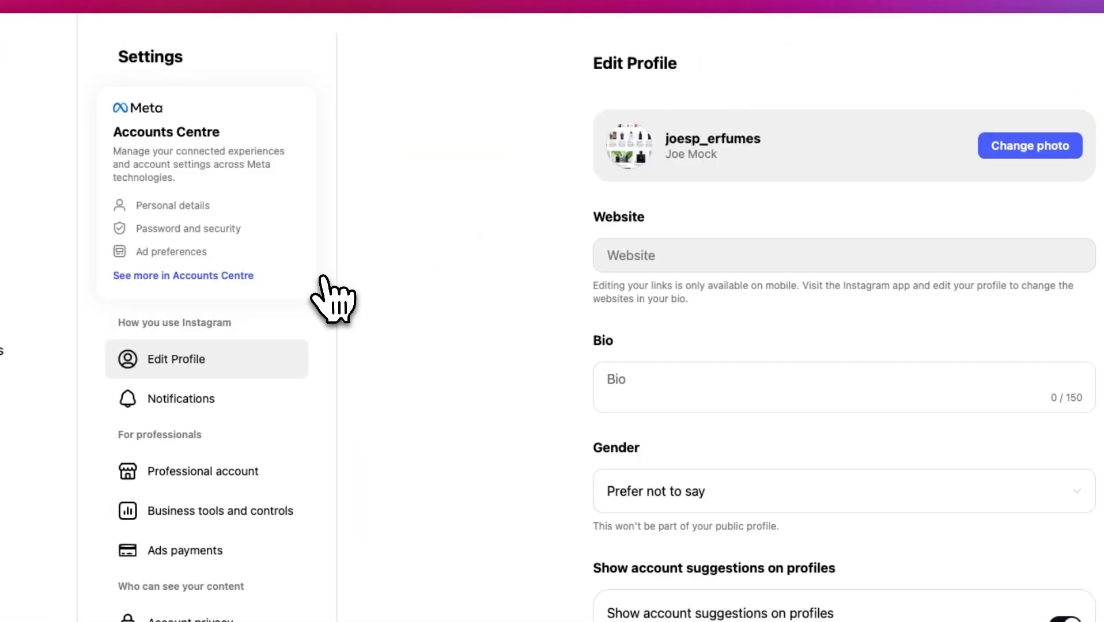
{"action": "scroll", "coordinate": [321, 277], "scroll_direction": "down", "scroll_amount": 3}
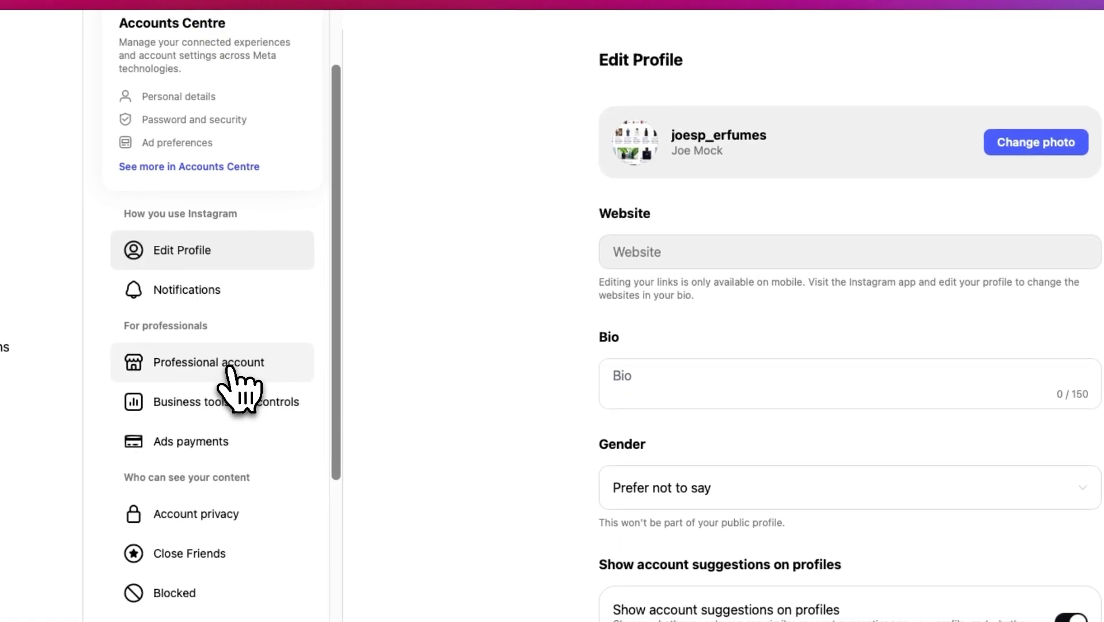
{"action": "left_click", "coordinate": [229, 364]}
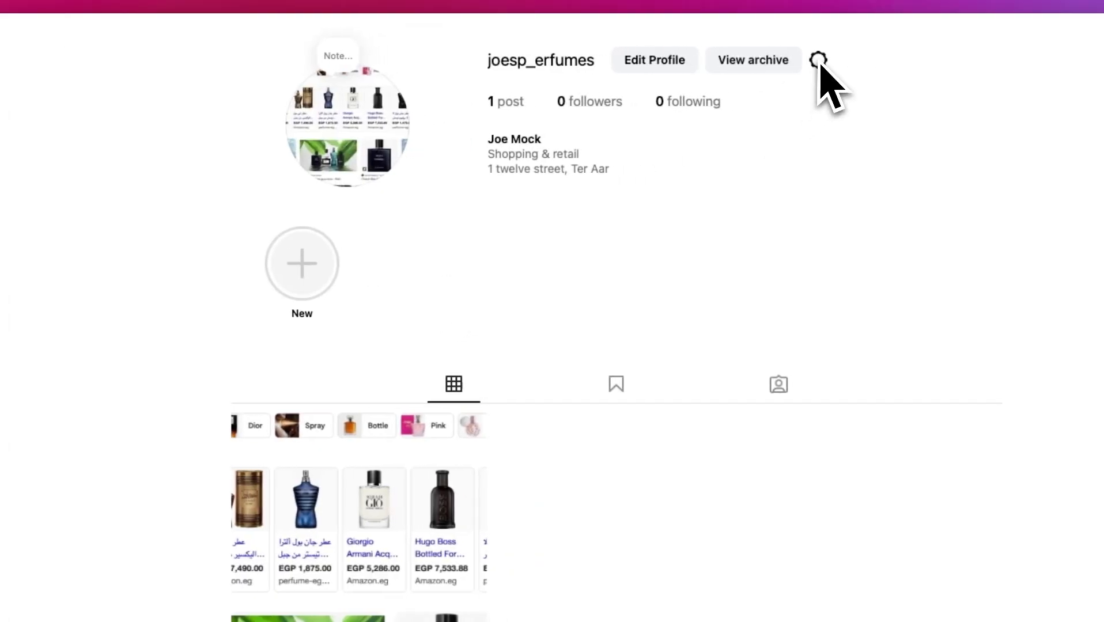
Review the professional account settings and the business account-switching options, and return to the Instagram profile
{"action": "left_click", "coordinate": [904, 60]}
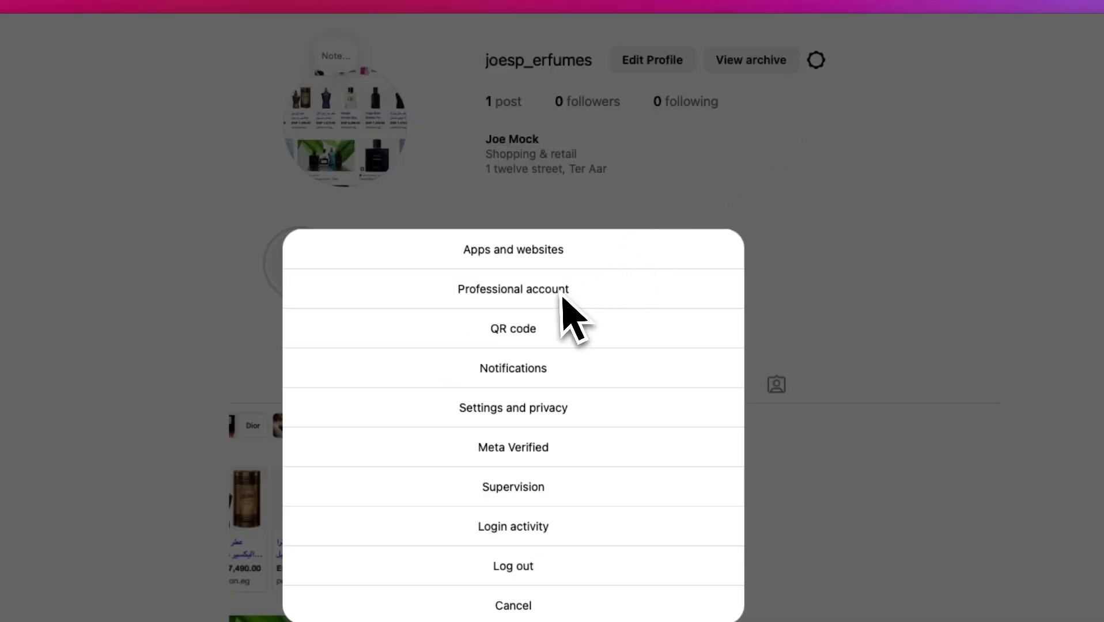
{"action": "left_click", "coordinate": [838, 202]}
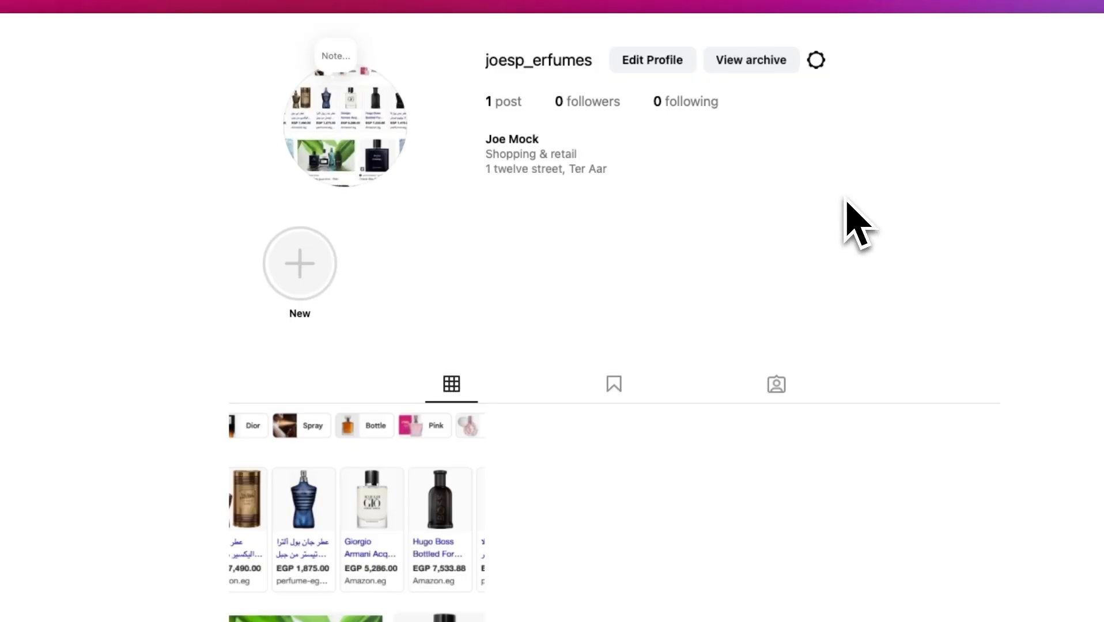
{"action": "left_click", "coordinate": [645, 60]}
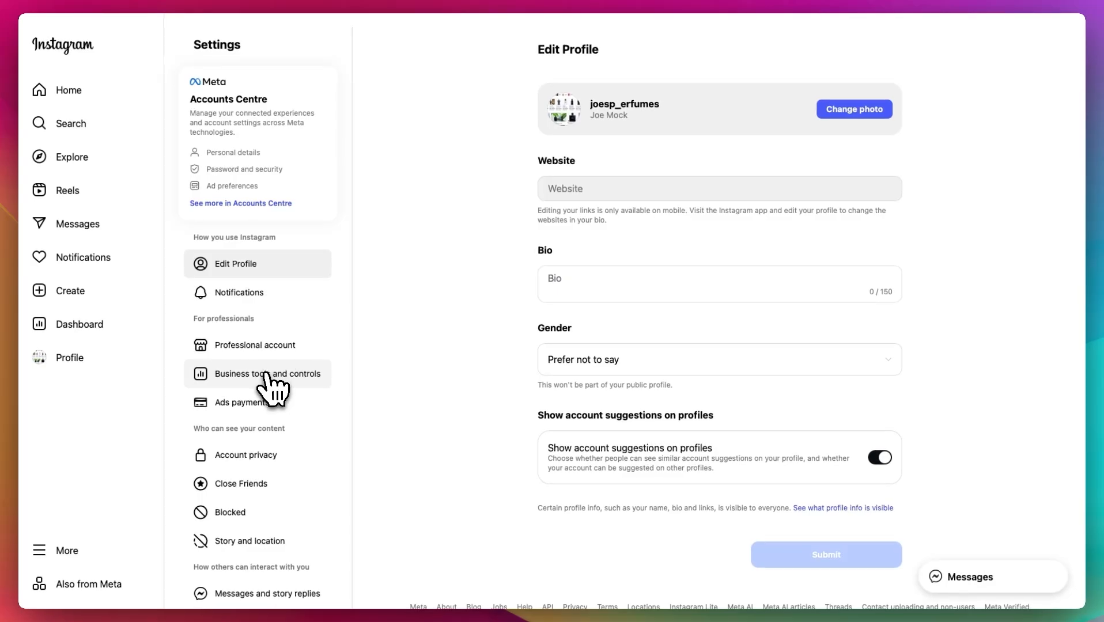
{"action": "left_click", "coordinate": [271, 347]}
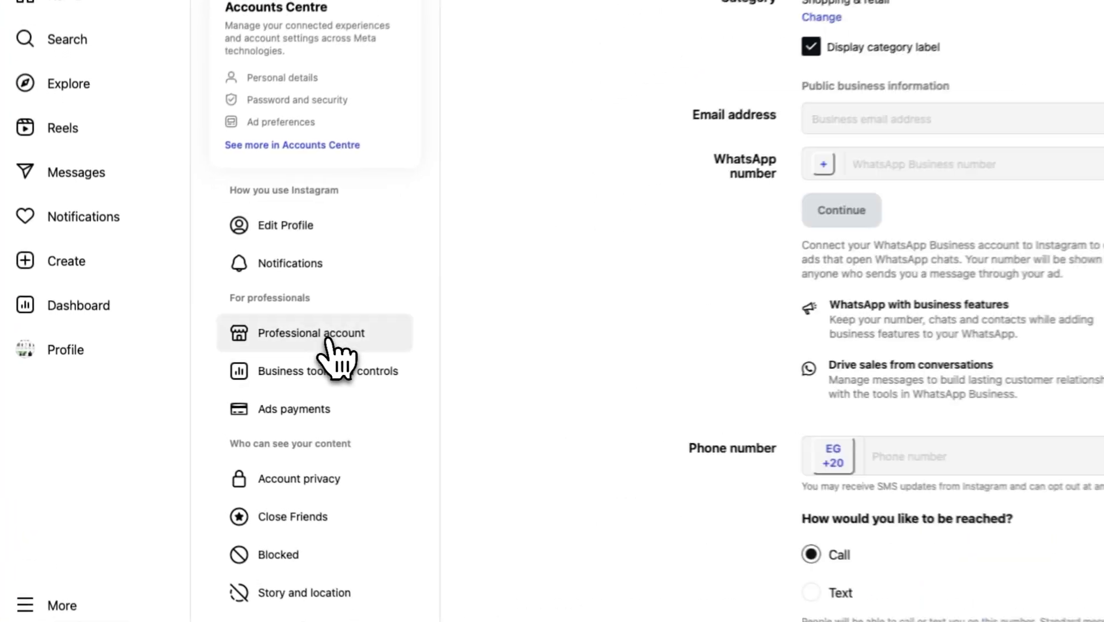
{"action": "left_click", "coordinate": [279, 375]}
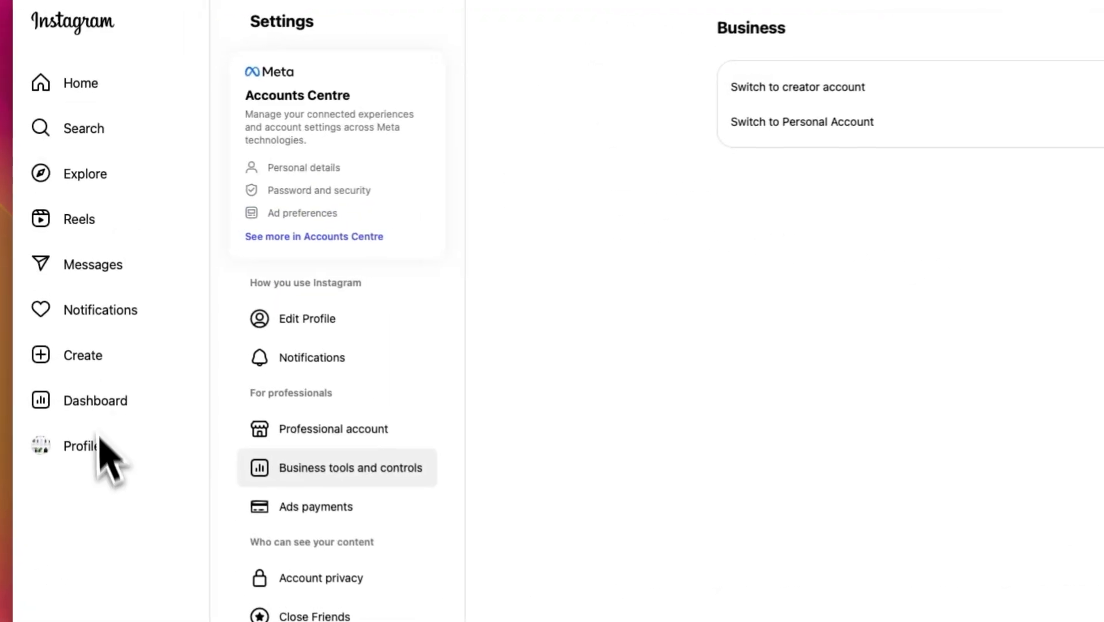
{"action": "left_click", "coordinate": [96, 457]}
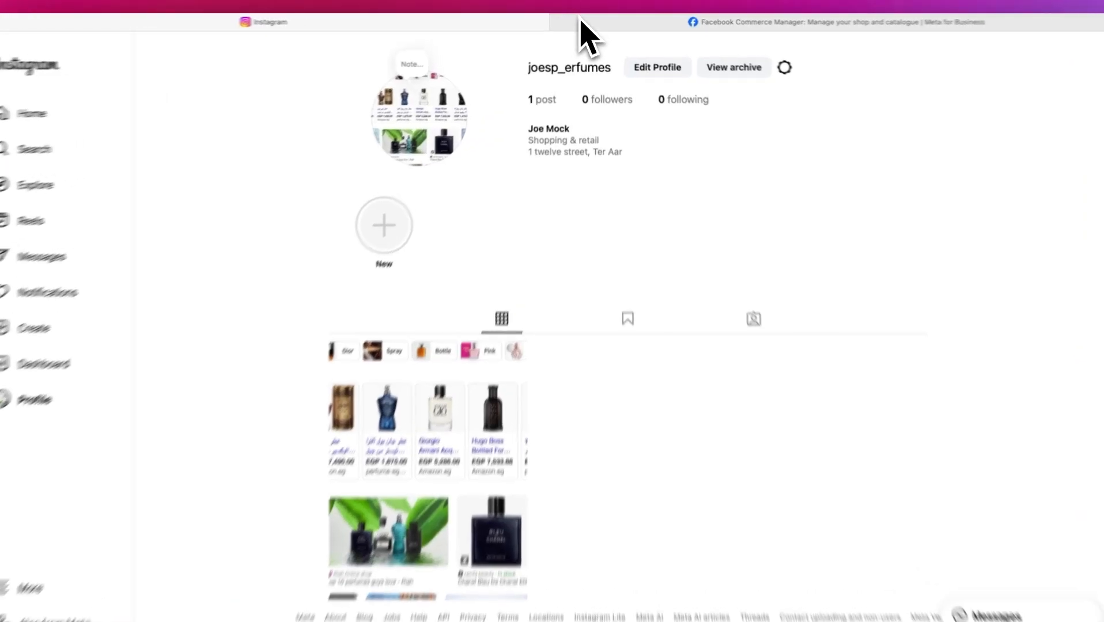
Search the web for "commerce manager" and open Facebook's Commerce Manager page from the results
{"action": "left_click", "coordinate": [580, 20]}
{"action": "left_click", "coordinate": [578, 5]}
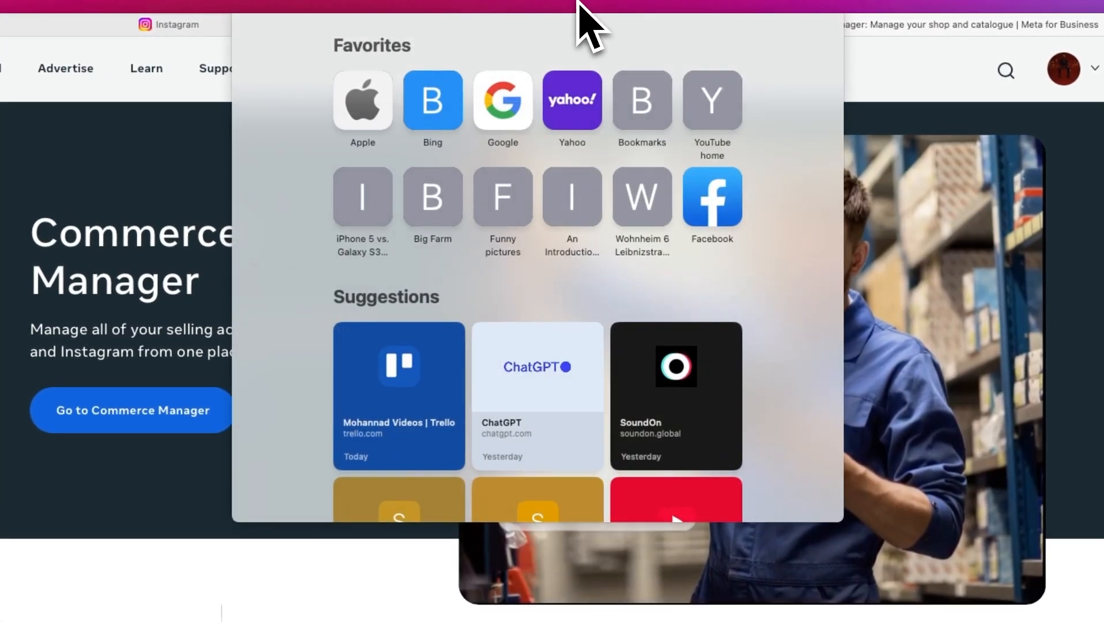
{"action": "type", "text": "commerce manager"}
{"action": "key", "text": "Return"}
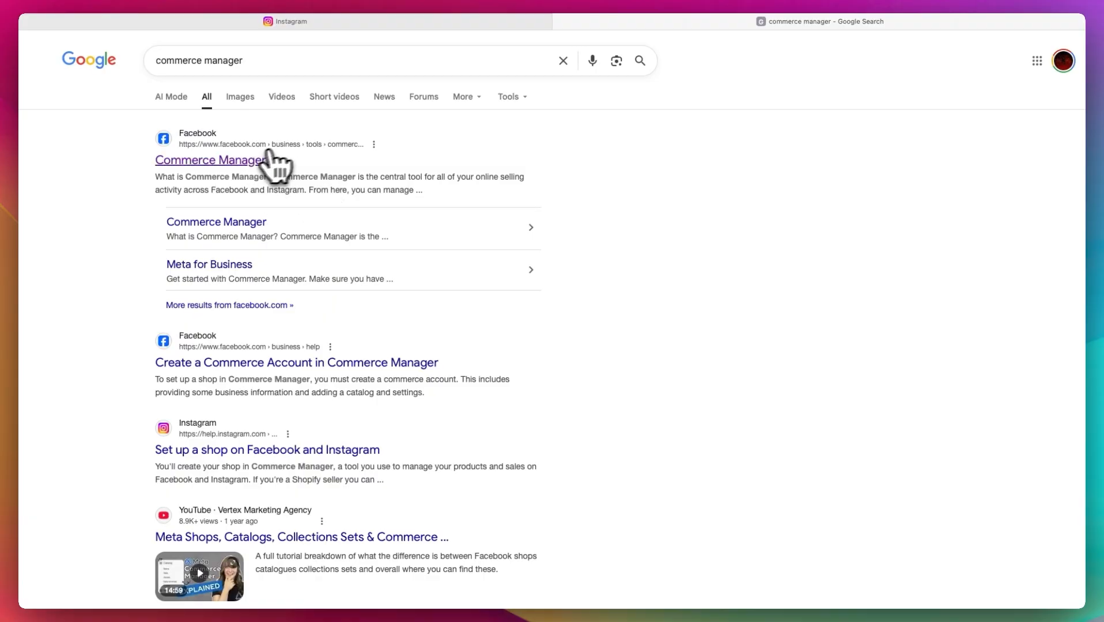
{"action": "left_click", "coordinate": [226, 163]}
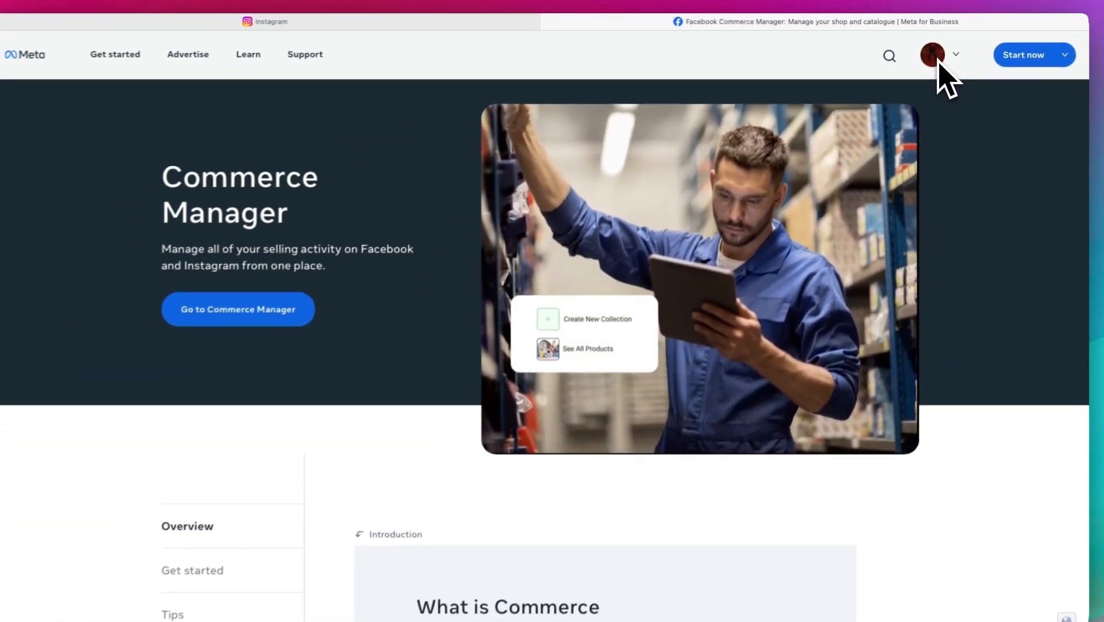
{"action": "left_click", "coordinate": [889, 58]}
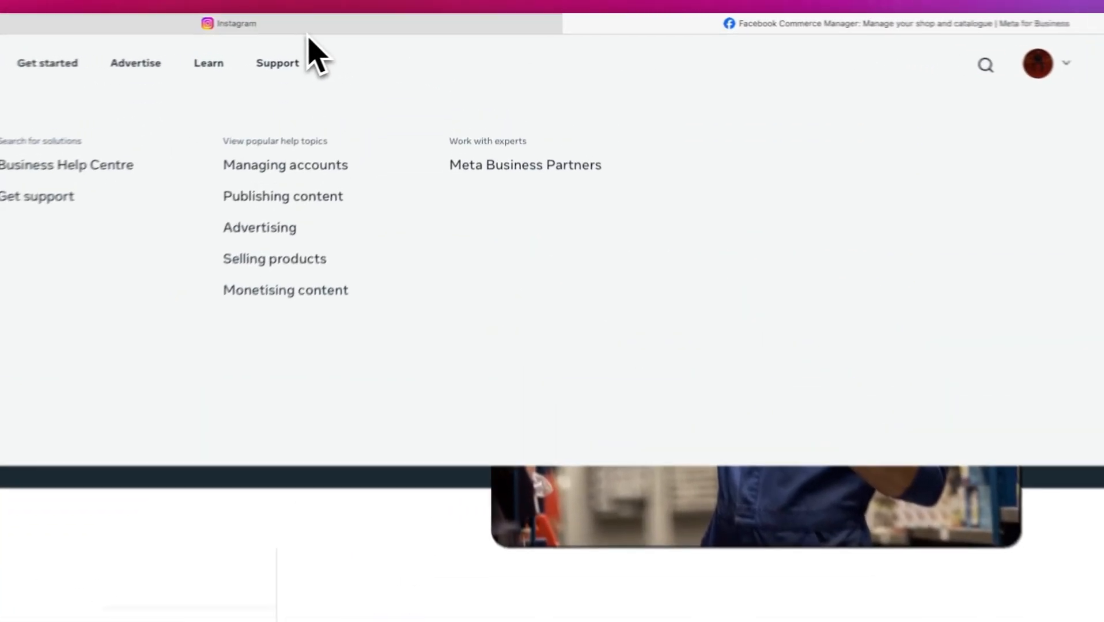
{"action": "left_click", "coordinate": [346, 22]}
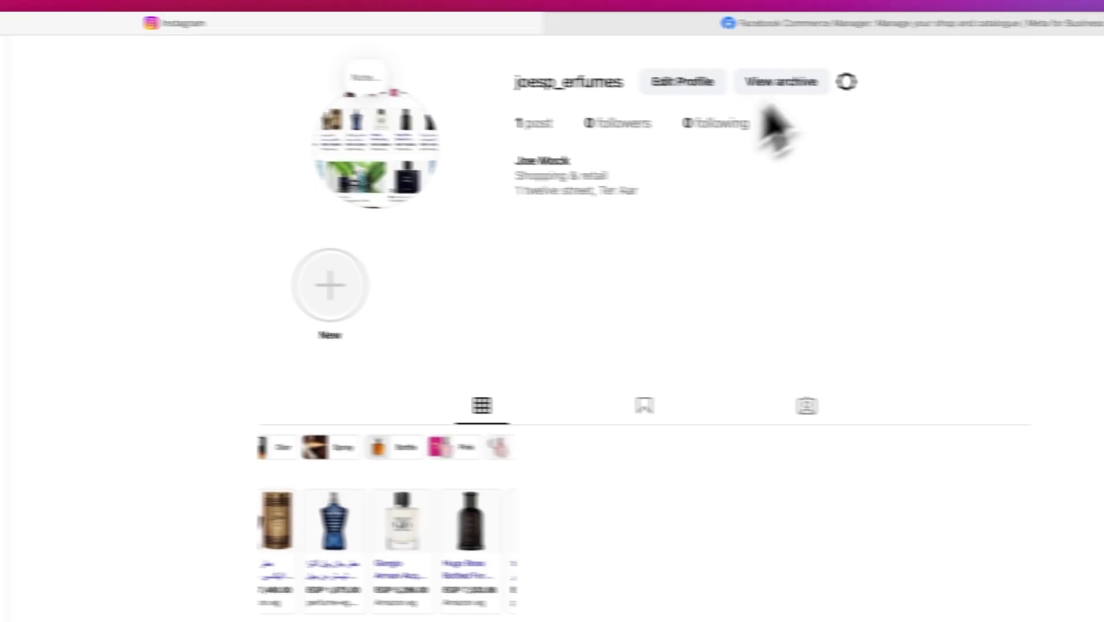
{"action": "left_click", "coordinate": [922, 24]}
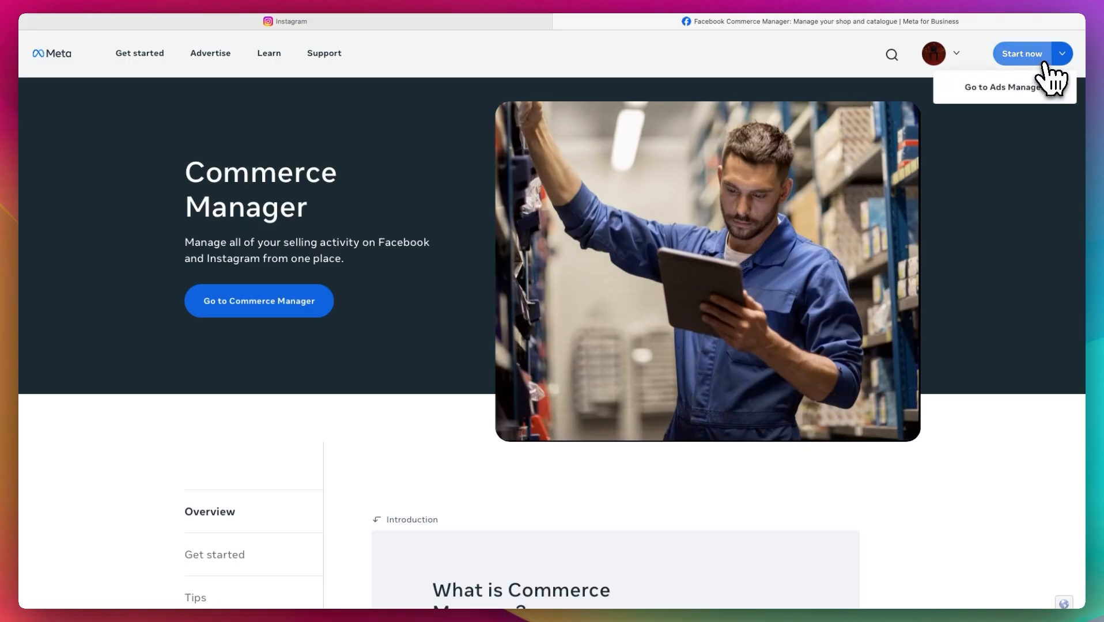
Go to Ads Manager from the Commerce Manager page and open the full list of tools in Meta Business Suite
{"action": "left_click", "coordinate": [1037, 86]}
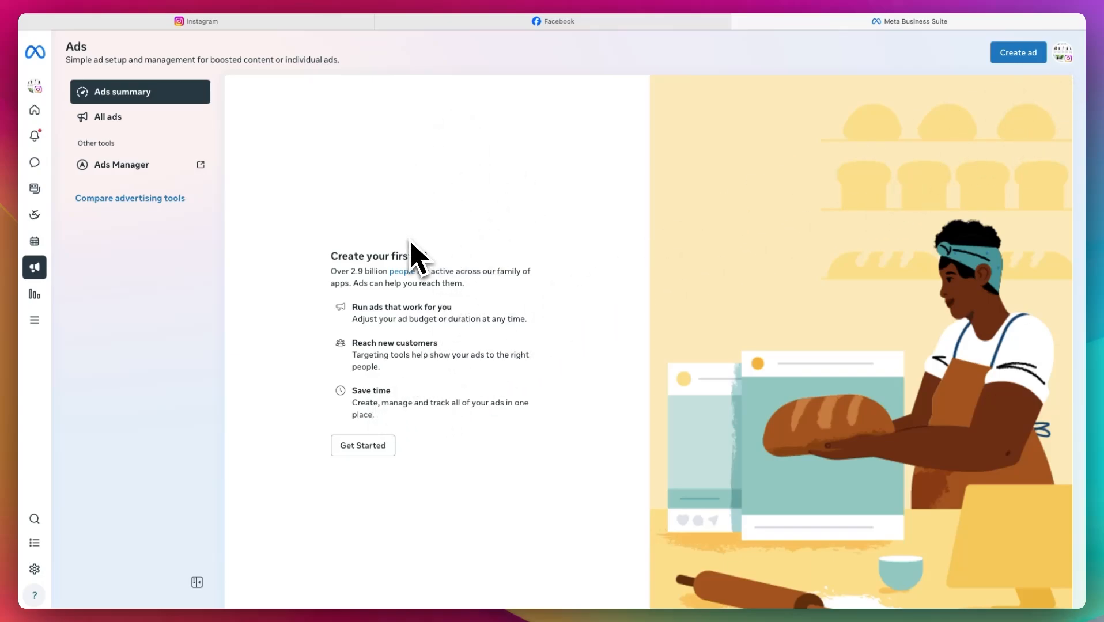
{"action": "mouse_move", "coordinate": [39, 339]}
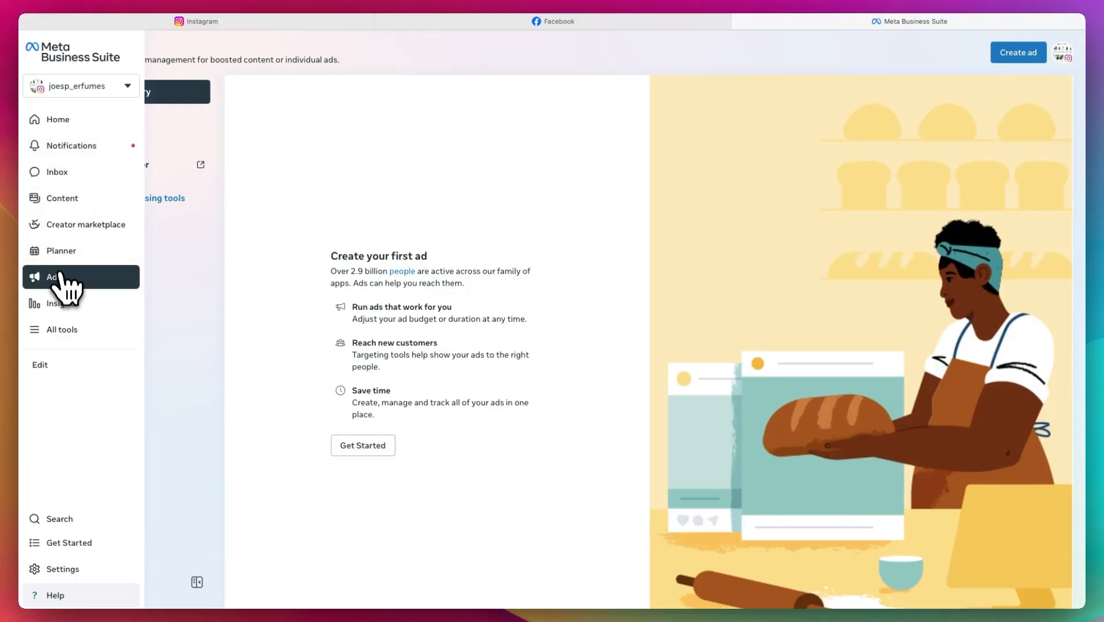
{"action": "left_click", "coordinate": [59, 330]}
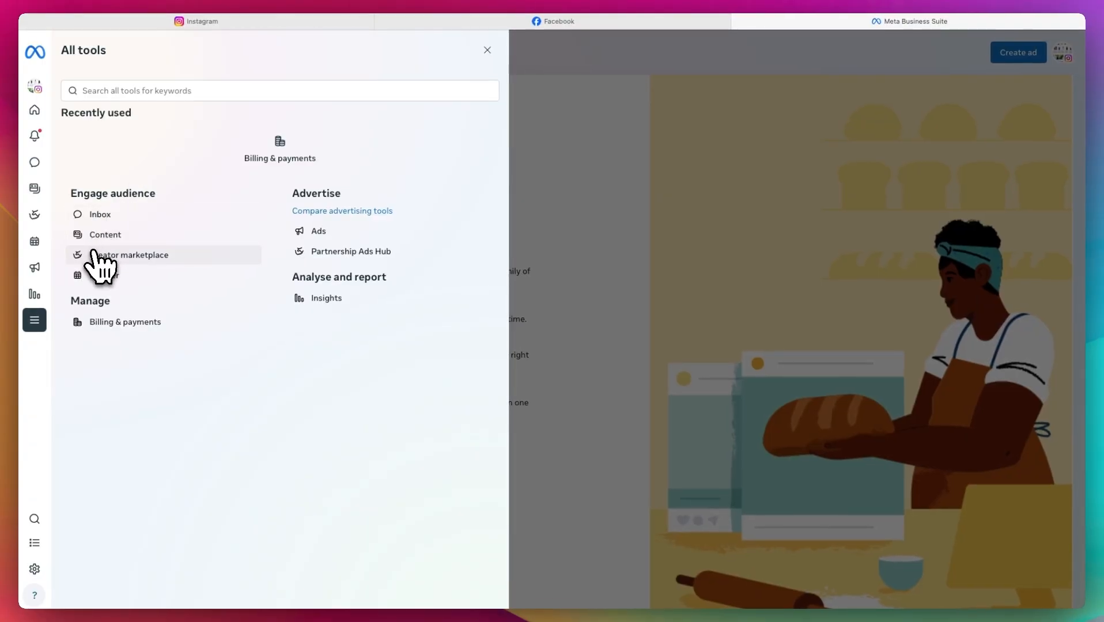
Return to the Business Suite home page and check the full tools list of the Instagram account
{"action": "mouse_move", "coordinate": [28, 292]}
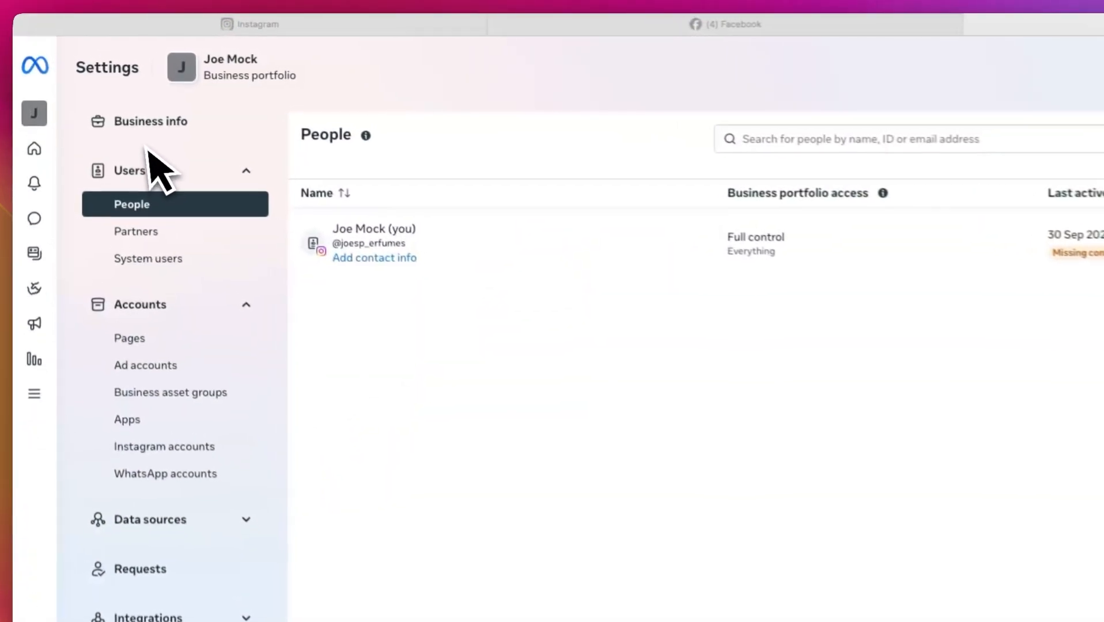
{"action": "left_click", "coordinate": [35, 154]}
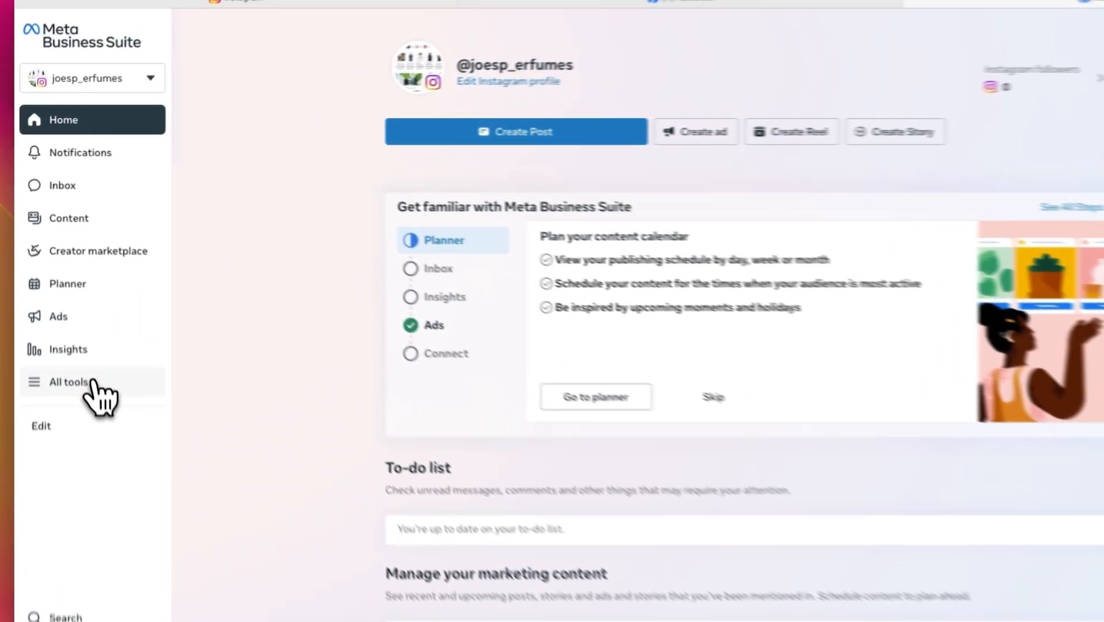
{"action": "left_click", "coordinate": [66, 330]}
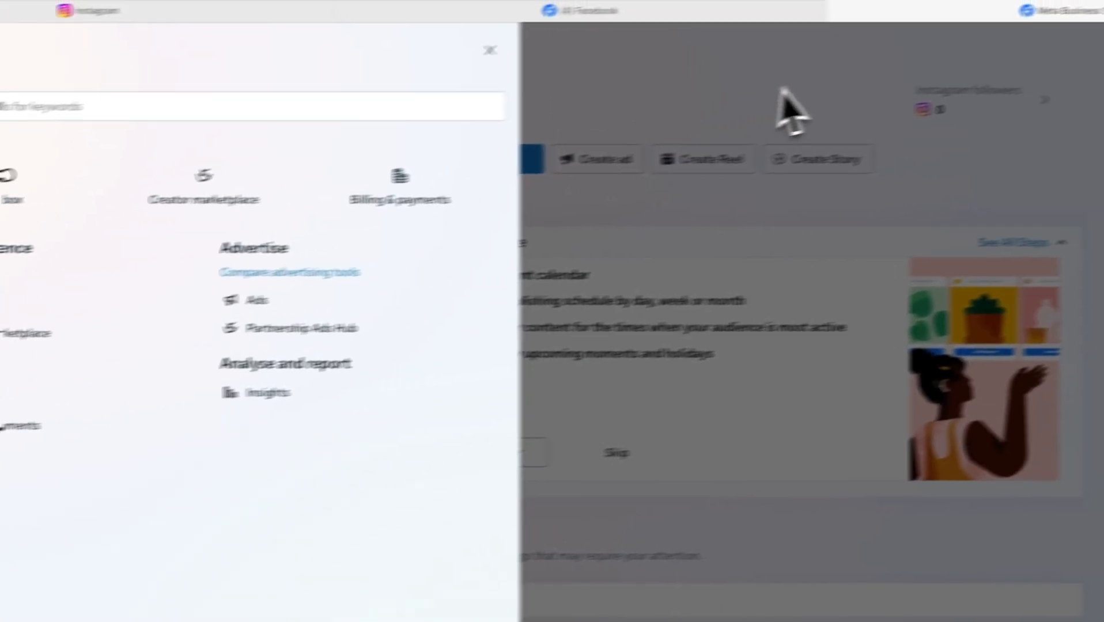
Switch Business Suite to the saved Facebook profile and dismiss the mobile app promotion
{"action": "left_click", "coordinate": [957, 66]}
{"action": "left_click", "coordinate": [1083, 65]}
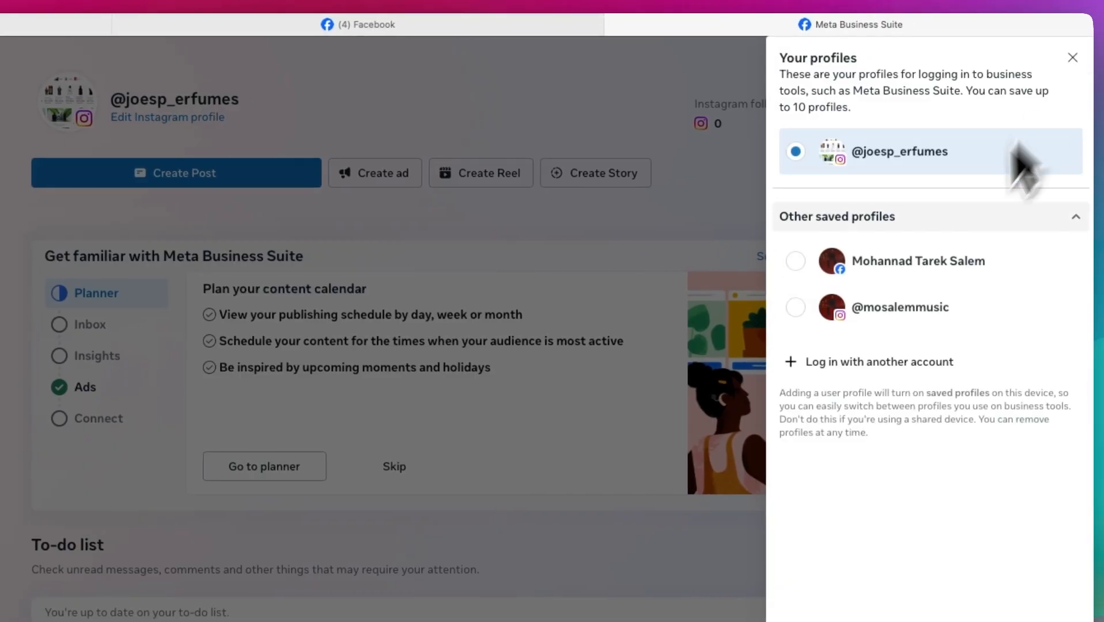
{"action": "left_click", "coordinate": [939, 270]}
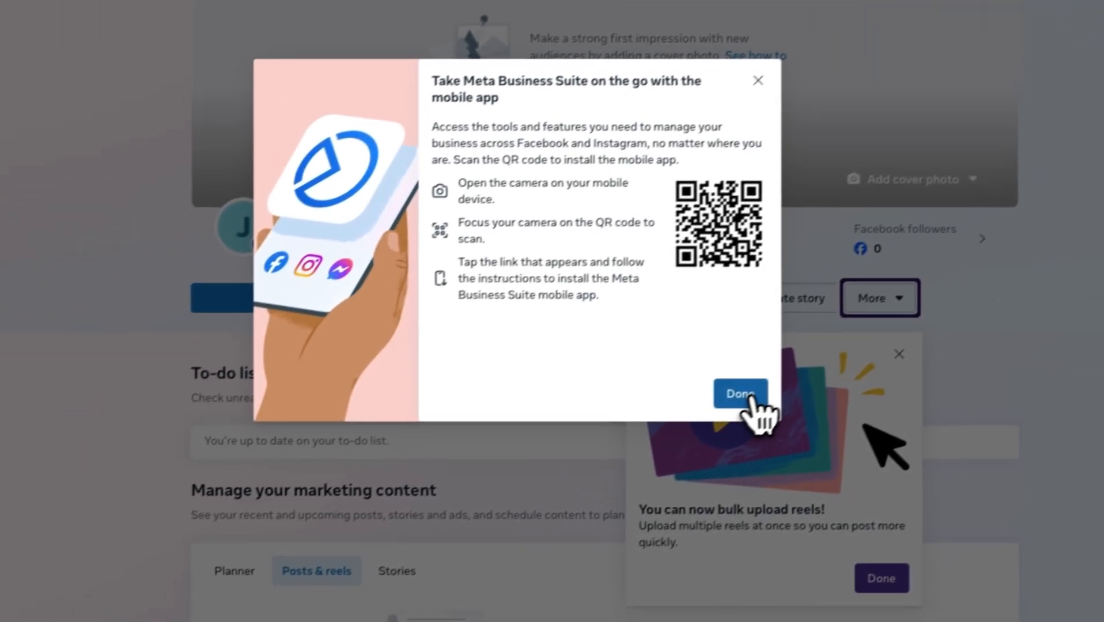
{"action": "left_click", "coordinate": [743, 394]}
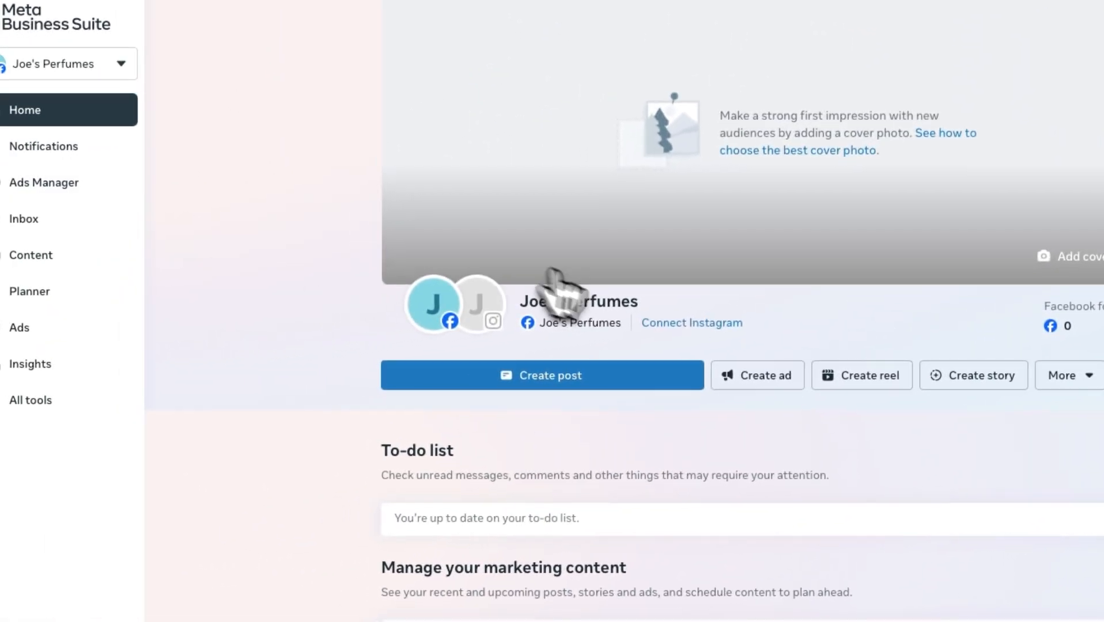
Open Commerce Manager from the full tools list of the Joe's Perfumes page
{"action": "mouse_move", "coordinate": [605, 332]}
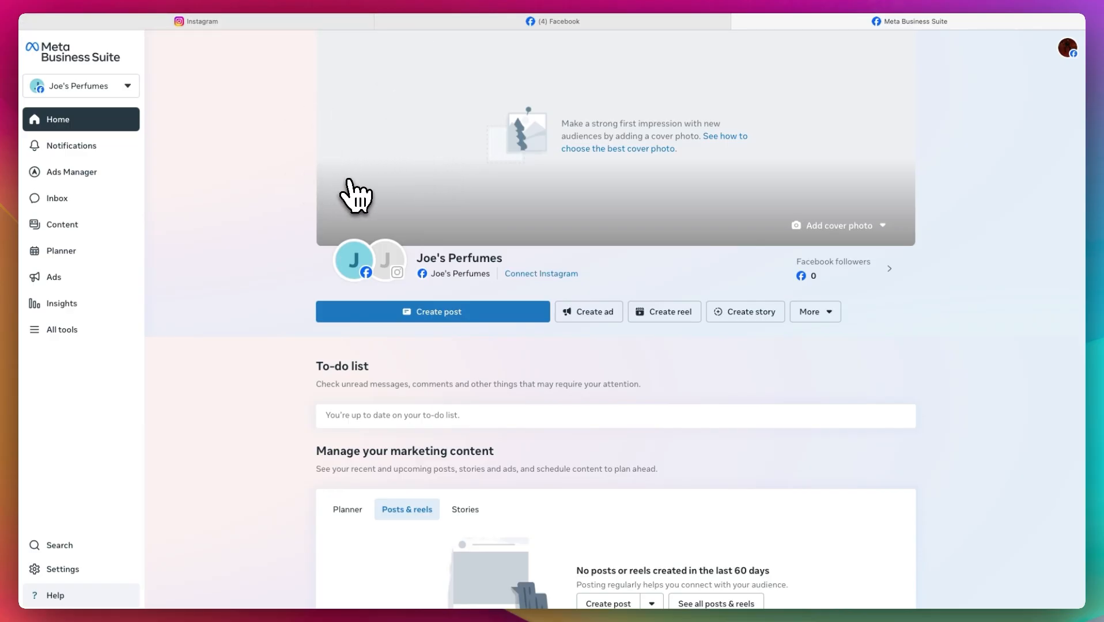
{"action": "mouse_move", "coordinate": [392, 269]}
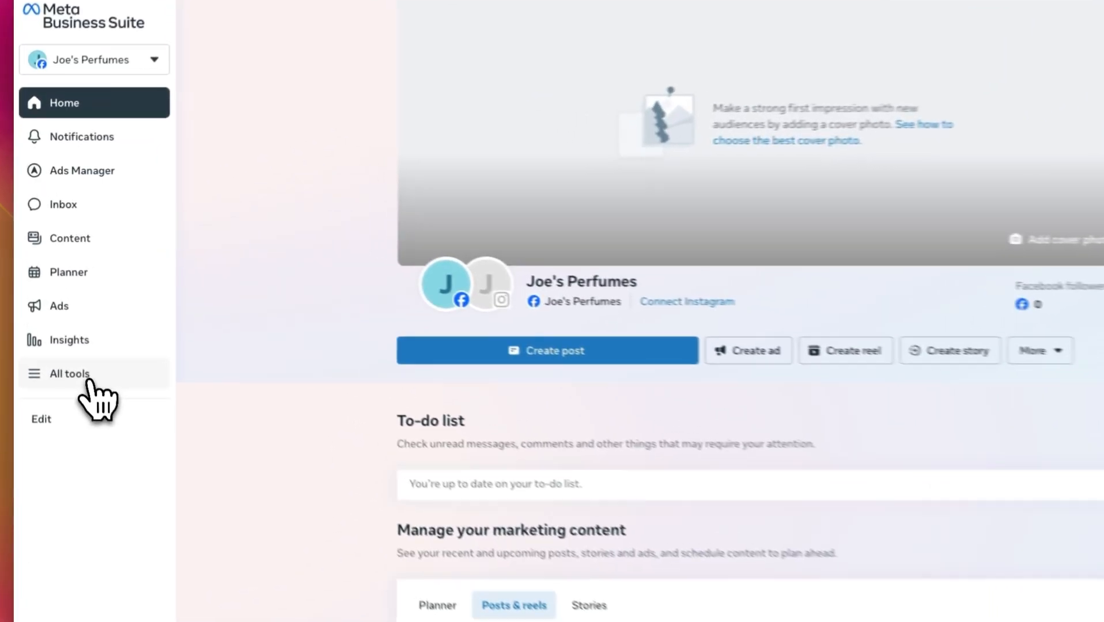
{"action": "left_click", "coordinate": [78, 331]}
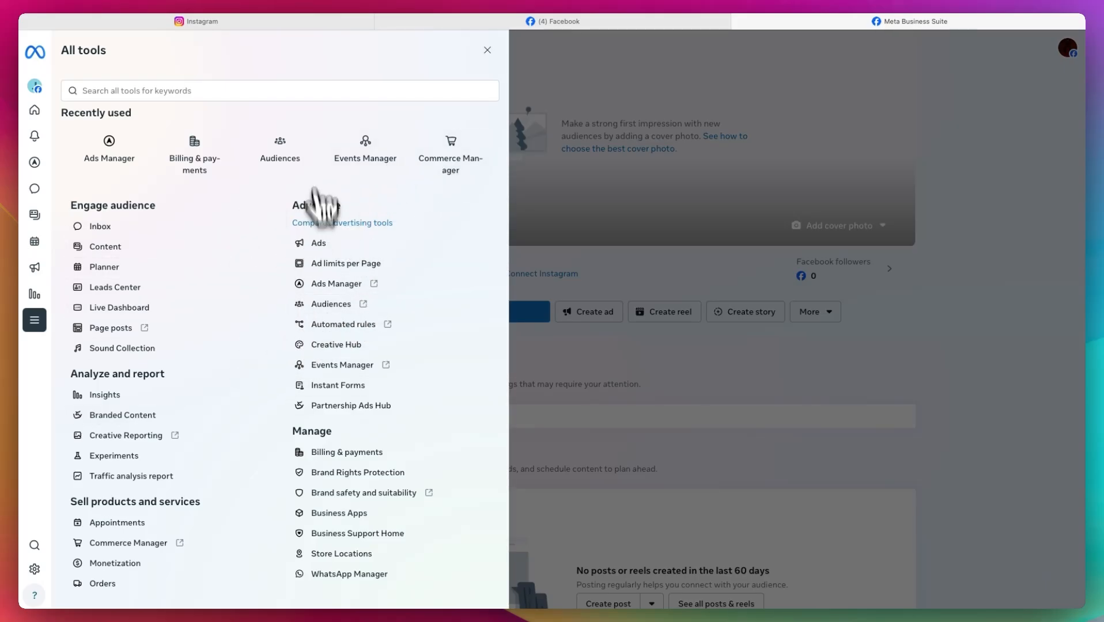
{"action": "left_click", "coordinate": [448, 170]}
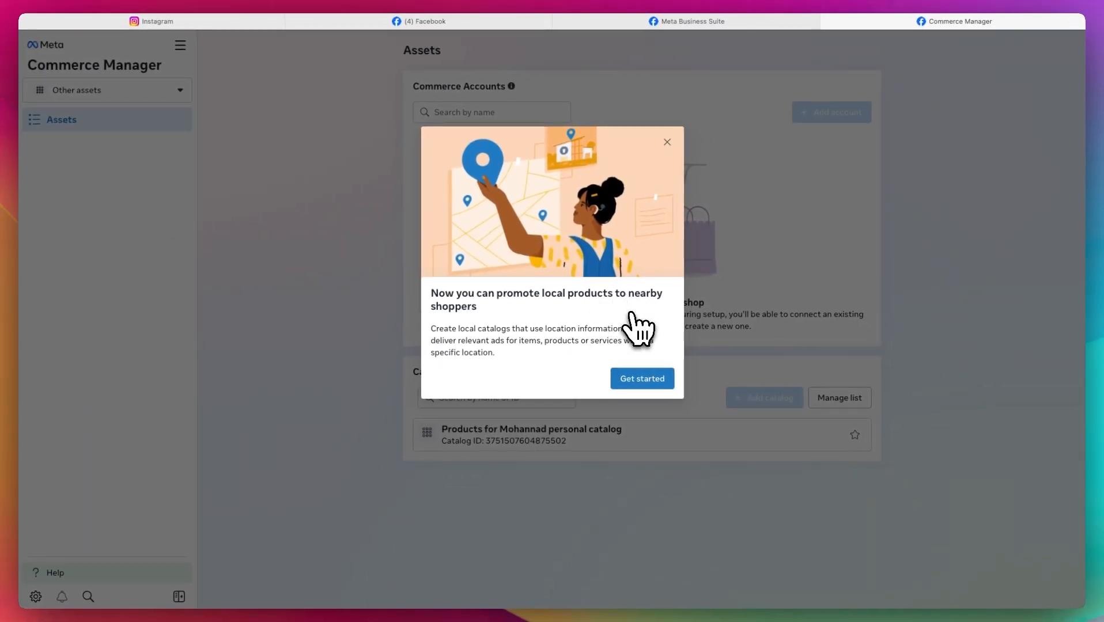
Go through the three-page introduction to local product catalogs and finish it
{"action": "left_click", "coordinate": [640, 380]}
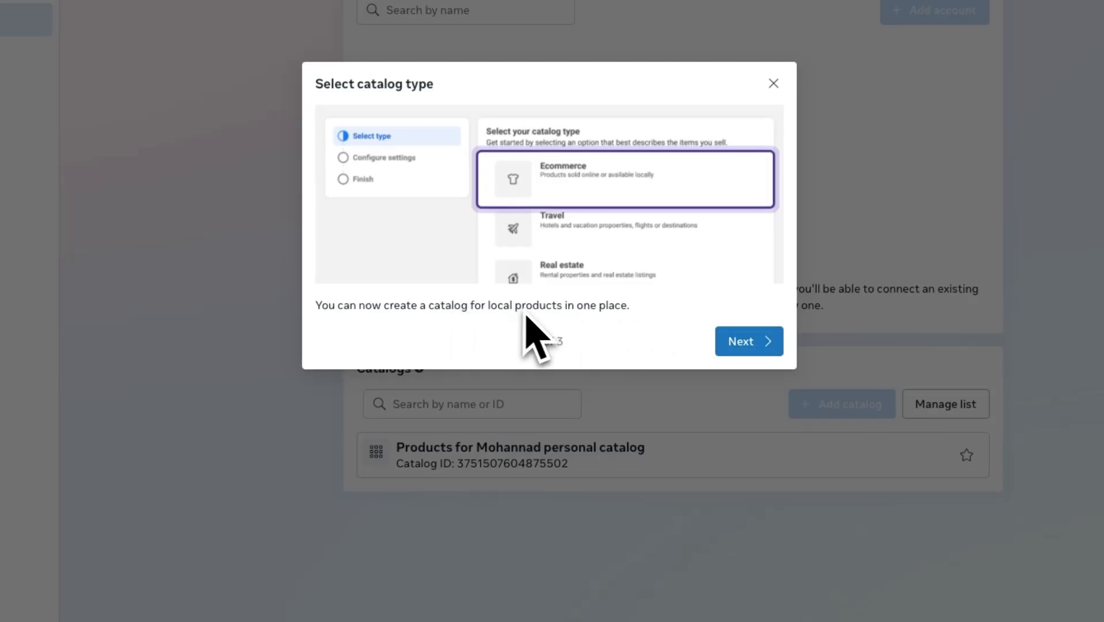
{"action": "left_click", "coordinate": [740, 341]}
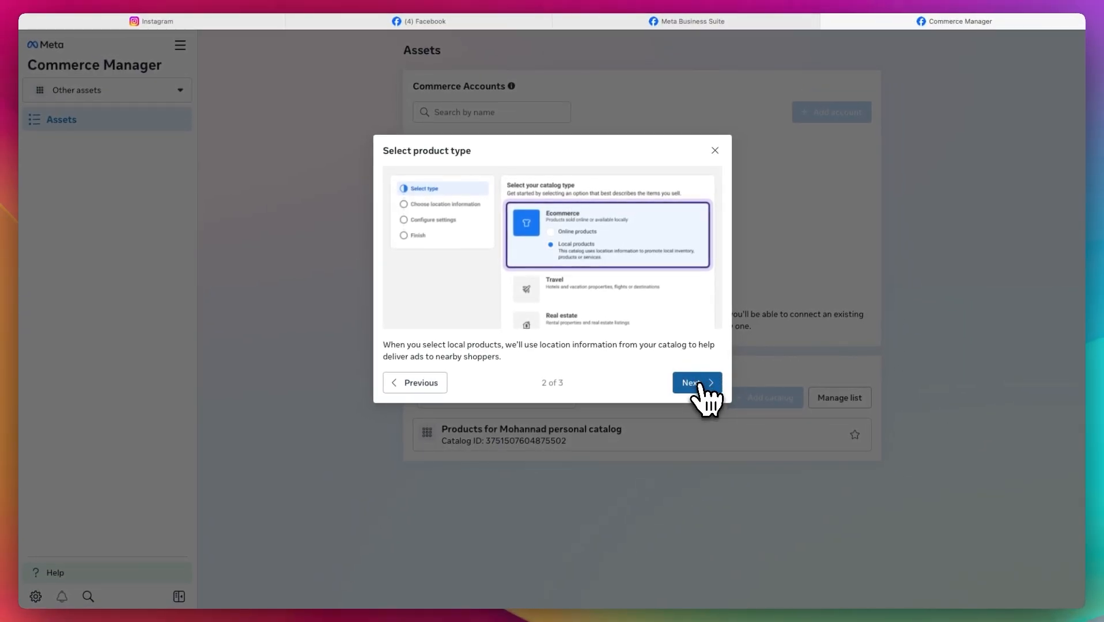
{"action": "left_click", "coordinate": [698, 385]}
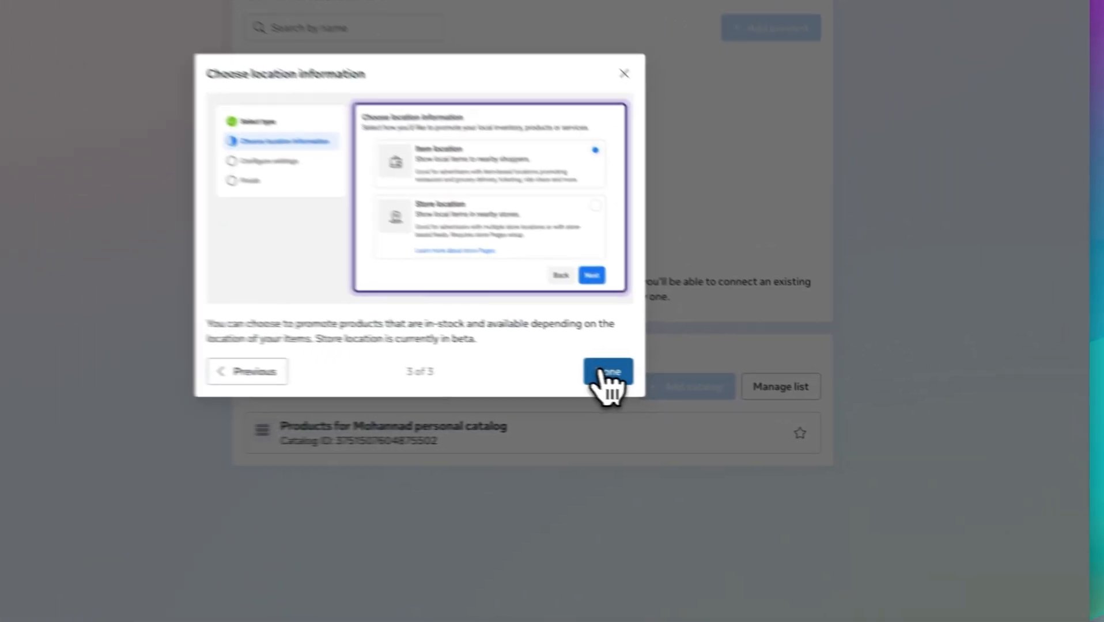
{"action": "left_click", "coordinate": [702, 386]}
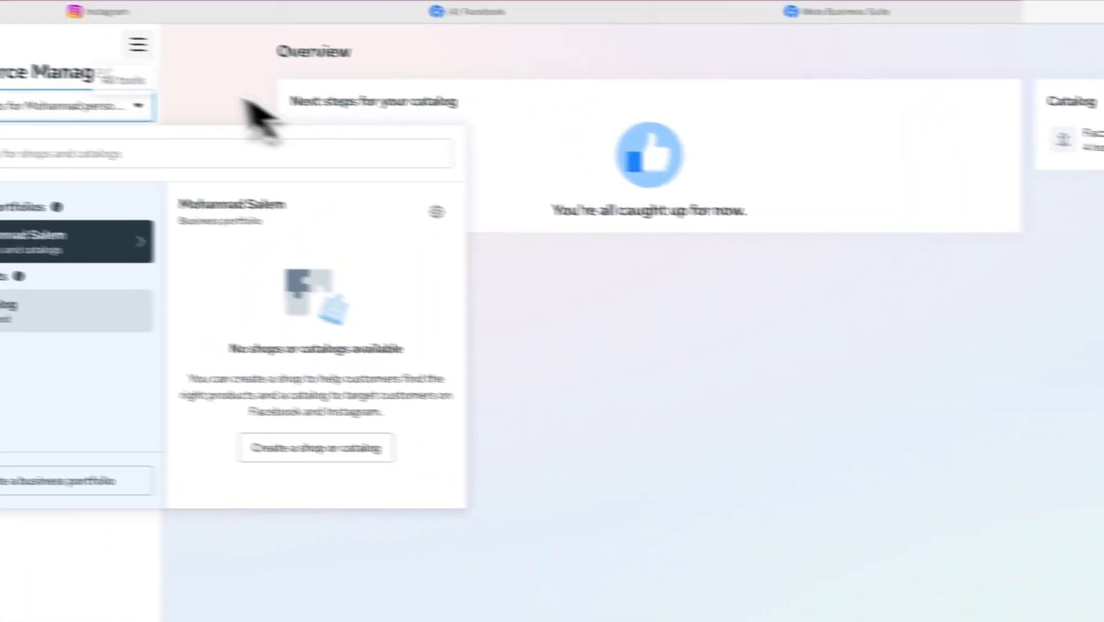
Check the business portfolio and other assets in the catalog selector, and open the personal catalog's product list
{"action": "left_click", "coordinate": [223, 123]}
{"action": "left_click", "coordinate": [225, 124]}
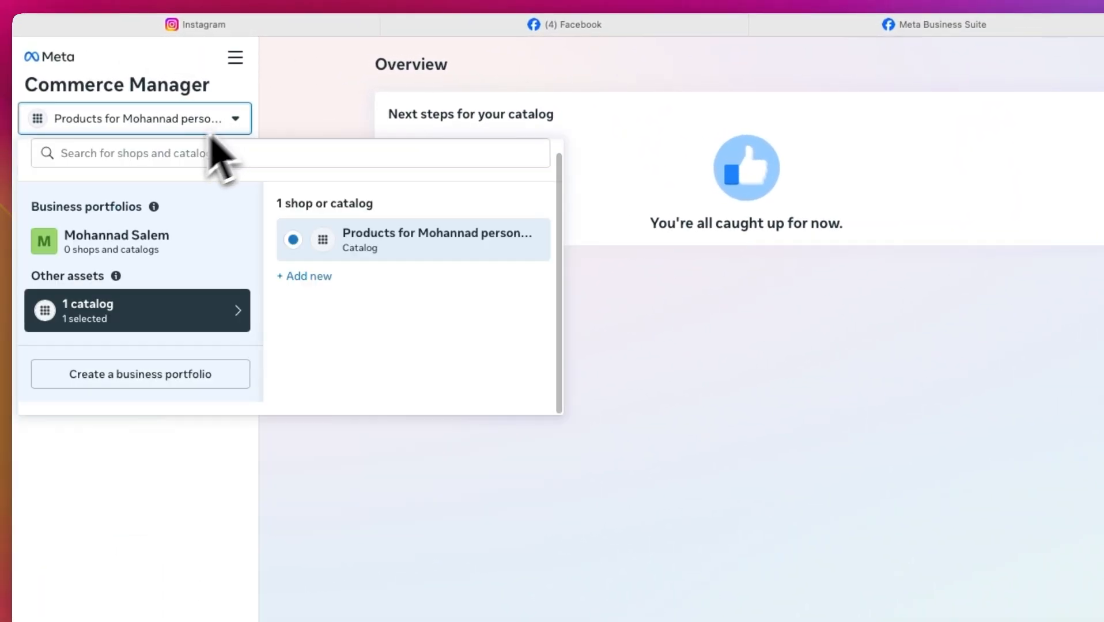
{"action": "left_click", "coordinate": [164, 257]}
{"action": "left_click", "coordinate": [147, 314]}
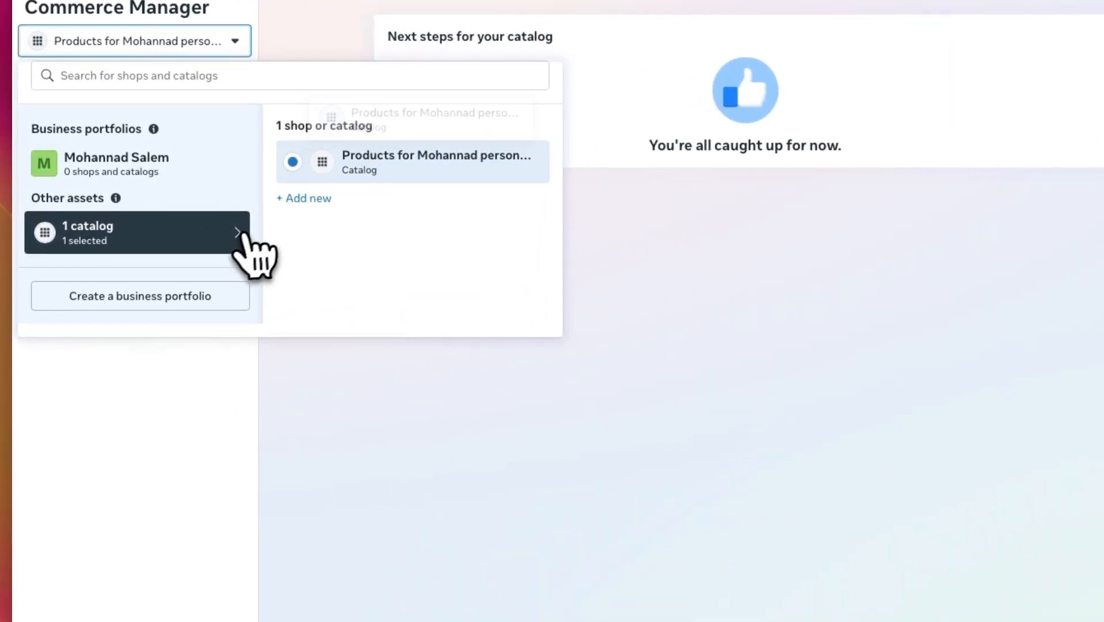
{"action": "left_click", "coordinate": [137, 438]}
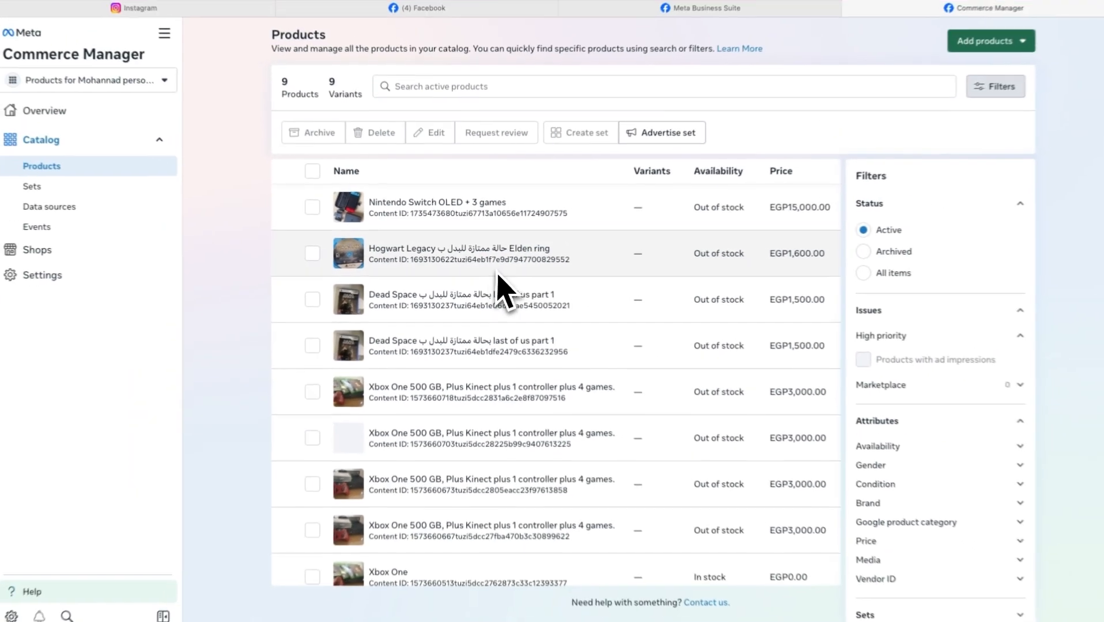
Switch to the business portfolio in the catalog selector and begin creating a new catalog by adding products
{"action": "scroll", "coordinate": [499, 277], "scroll_direction": "down", "scroll_amount": 1}
{"action": "scroll", "coordinate": [501, 277], "scroll_direction": "up", "scroll_amount": 1}
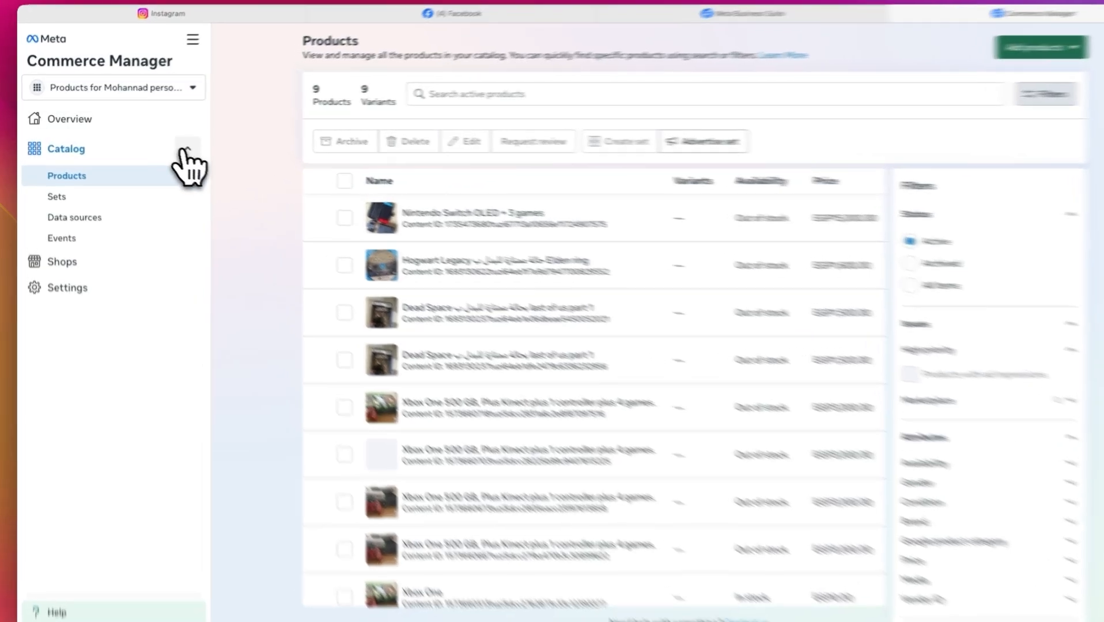
{"action": "left_click", "coordinate": [176, 147]}
{"action": "left_click", "coordinate": [166, 90]}
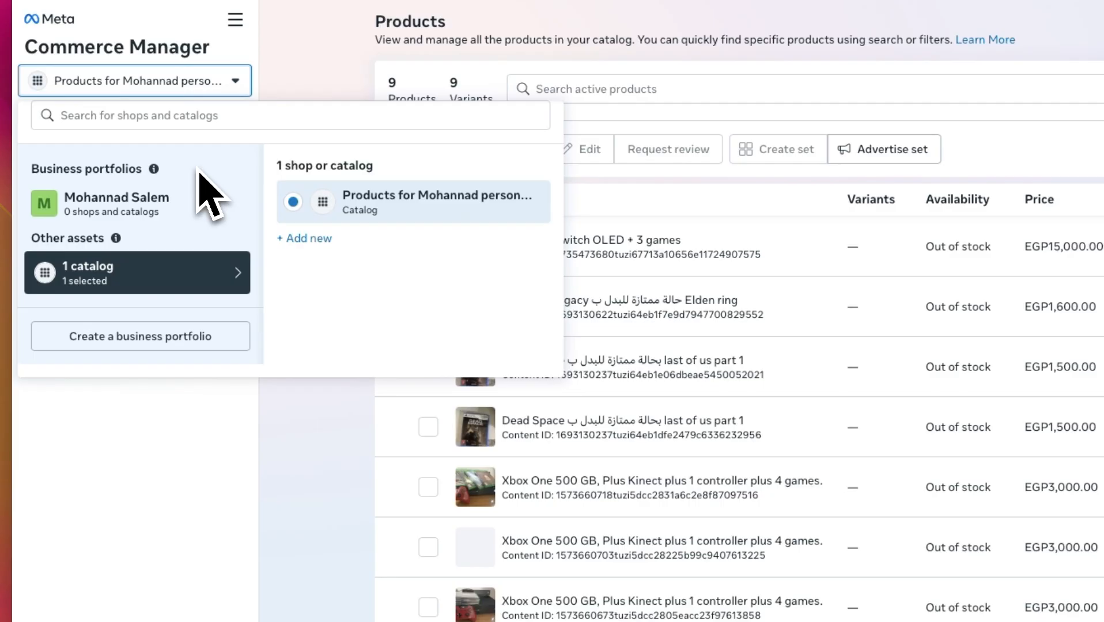
{"action": "left_click", "coordinate": [144, 207]}
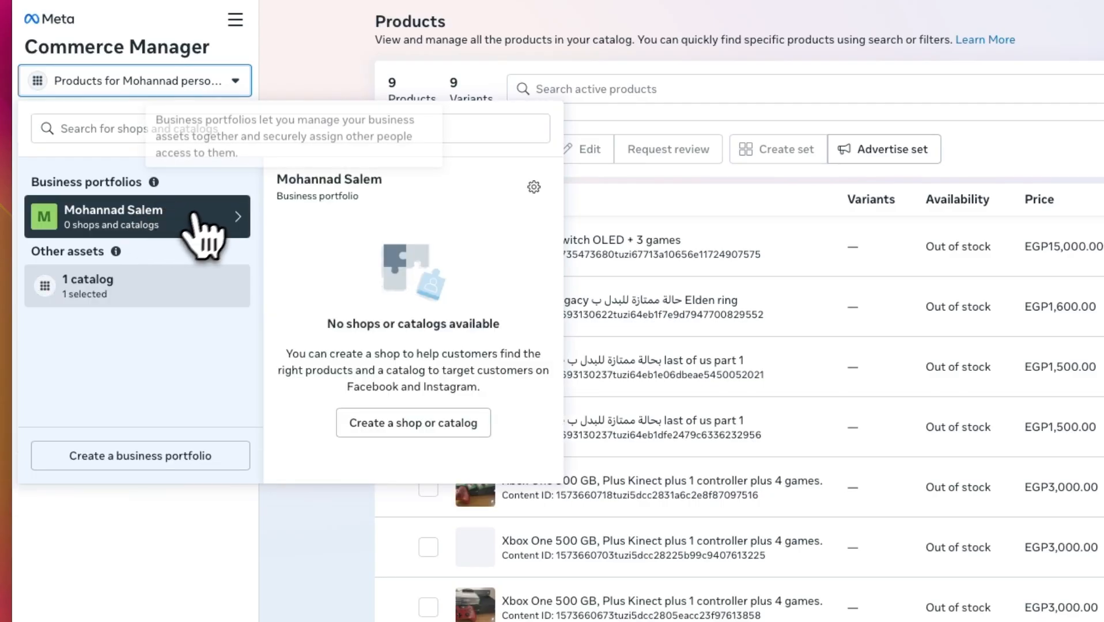
{"action": "left_click", "coordinate": [445, 427]}
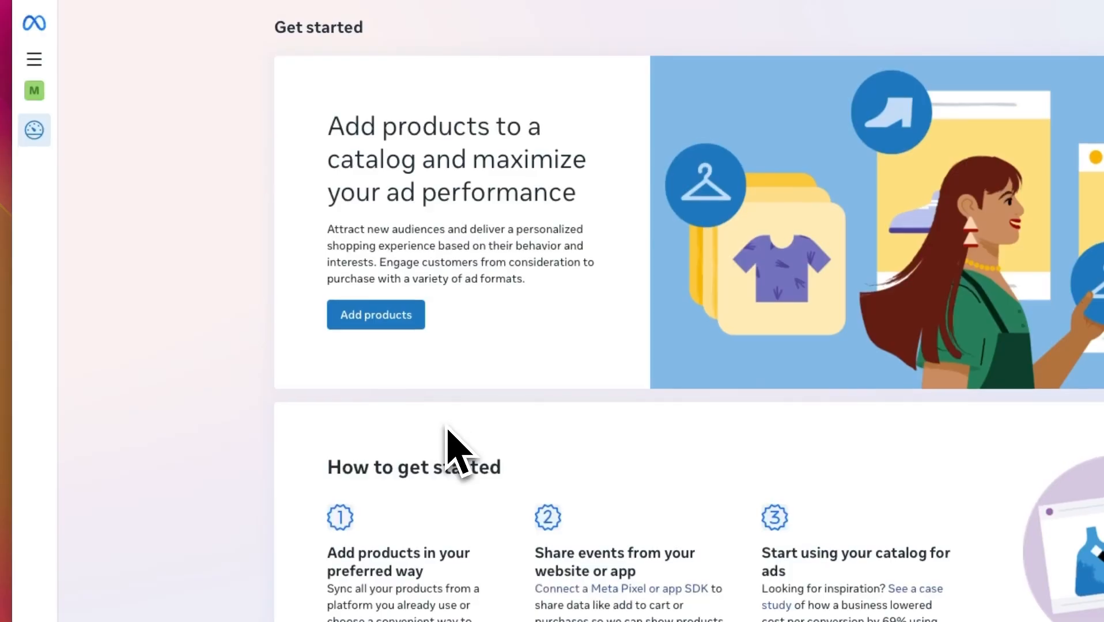
{"action": "left_click", "coordinate": [389, 315]}
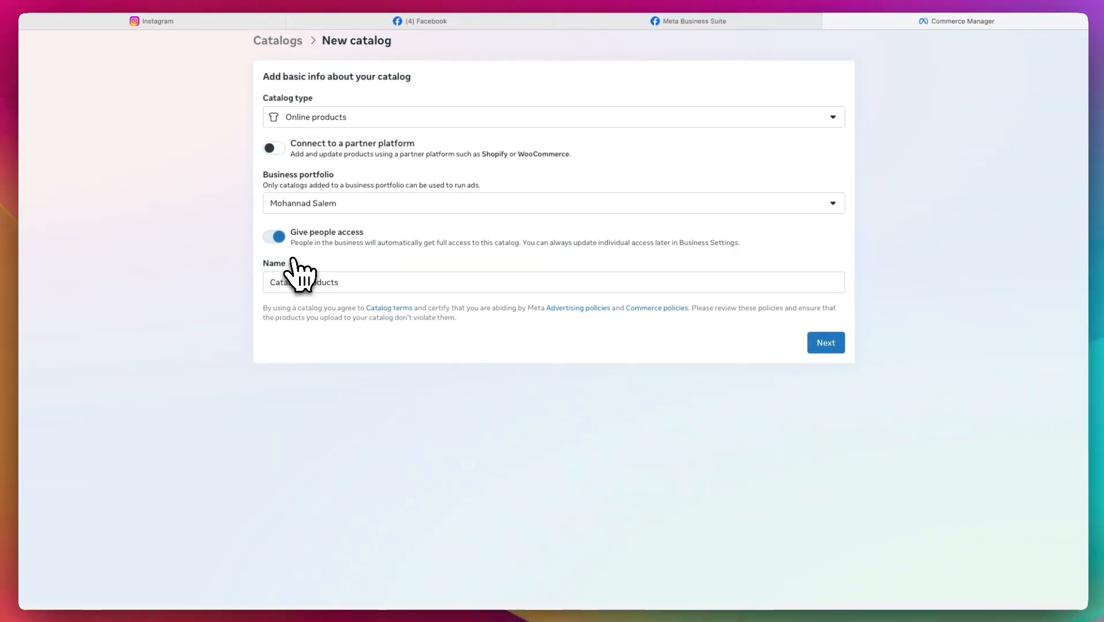
Keep the catalog type as Online products, name the new catalog Joe's Perfumes, and continue to event tracking
{"action": "left_click", "coordinate": [358, 117]}
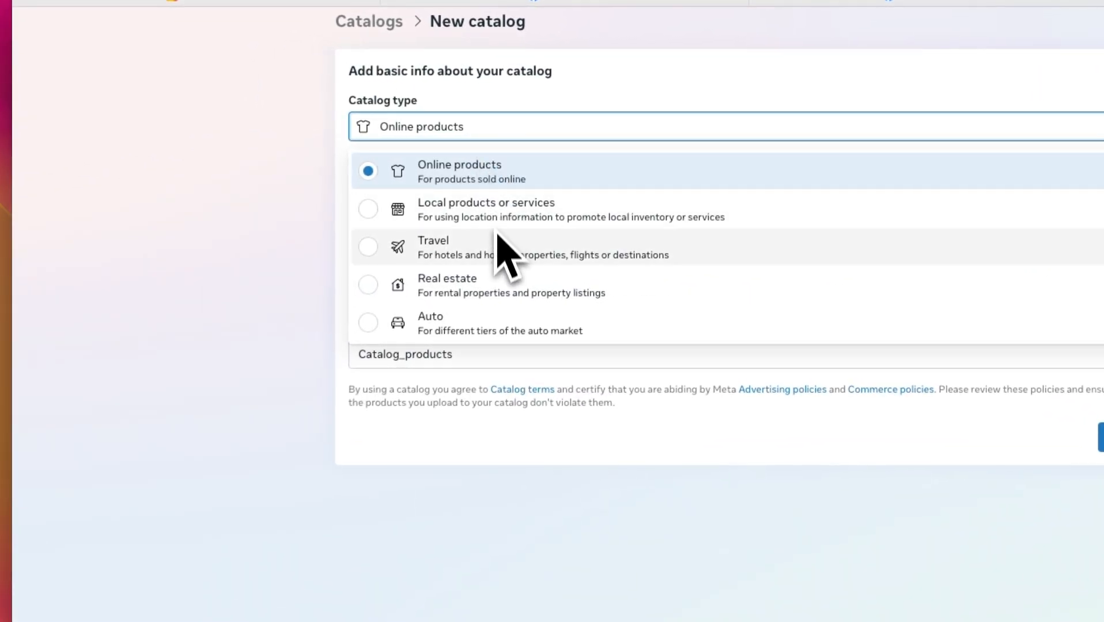
{"action": "left_click", "coordinate": [268, 315]}
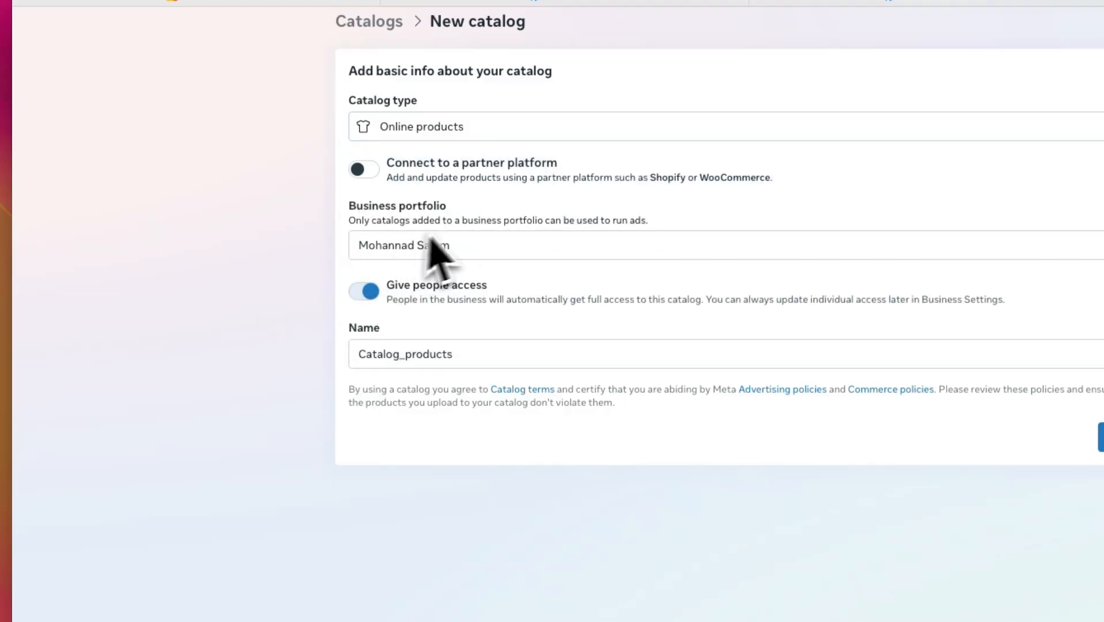
{"action": "double_click", "coordinate": [464, 359]}
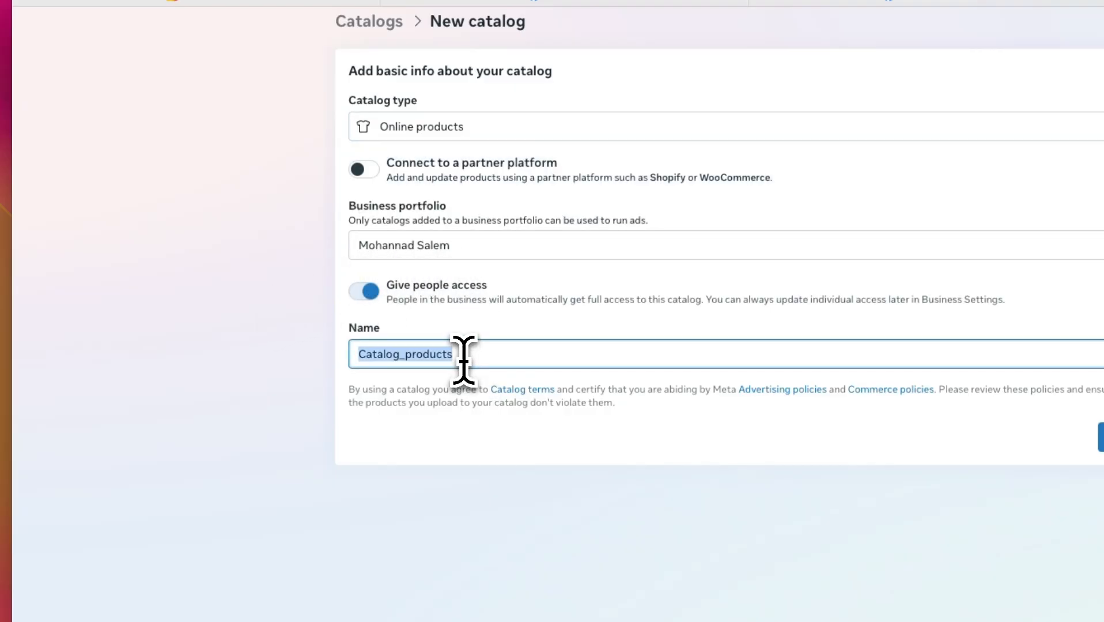
{"action": "type", "text": "JOe"}
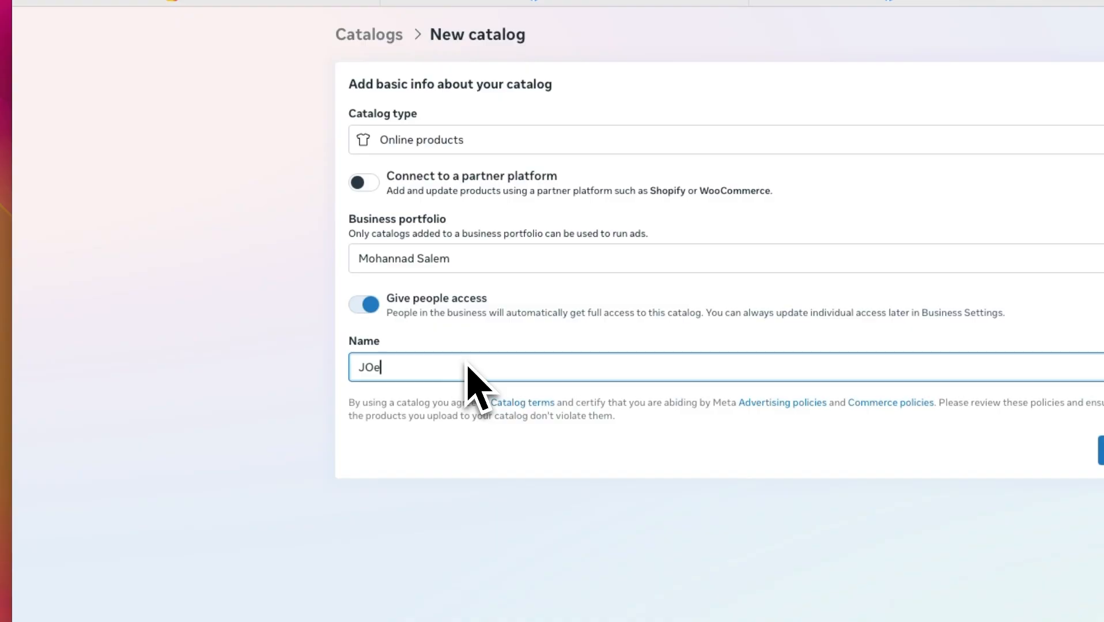
{"action": "key", "text": "BackSpace"}
{"action": "key", "text": "BackSpace"}
{"action": "type", "text": "oe's Perfumes"}
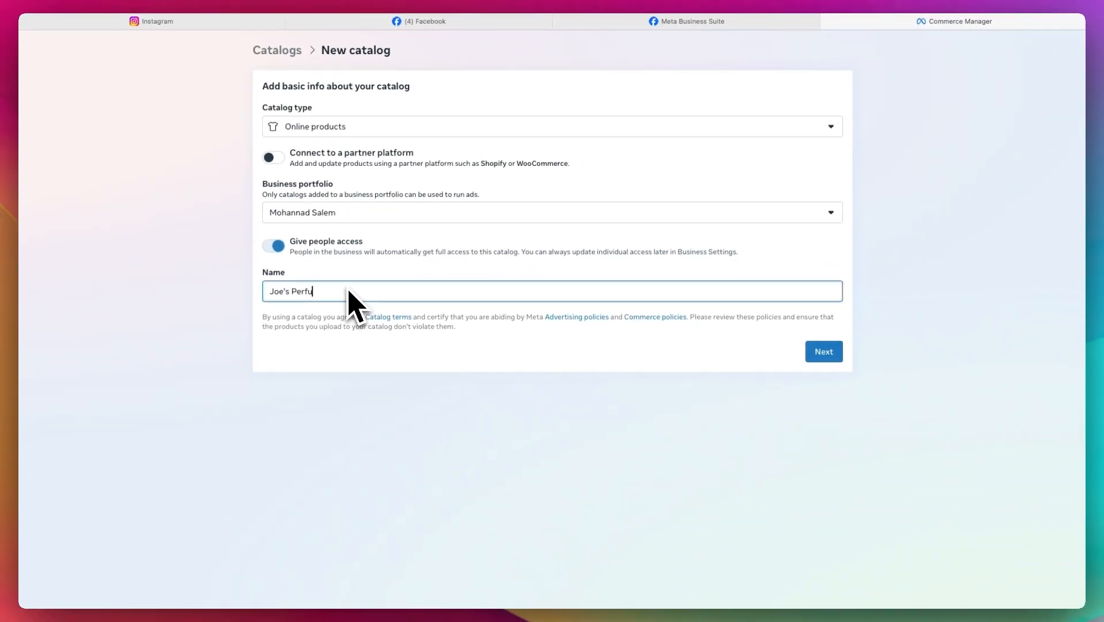
{"action": "left_click", "coordinate": [824, 352]}
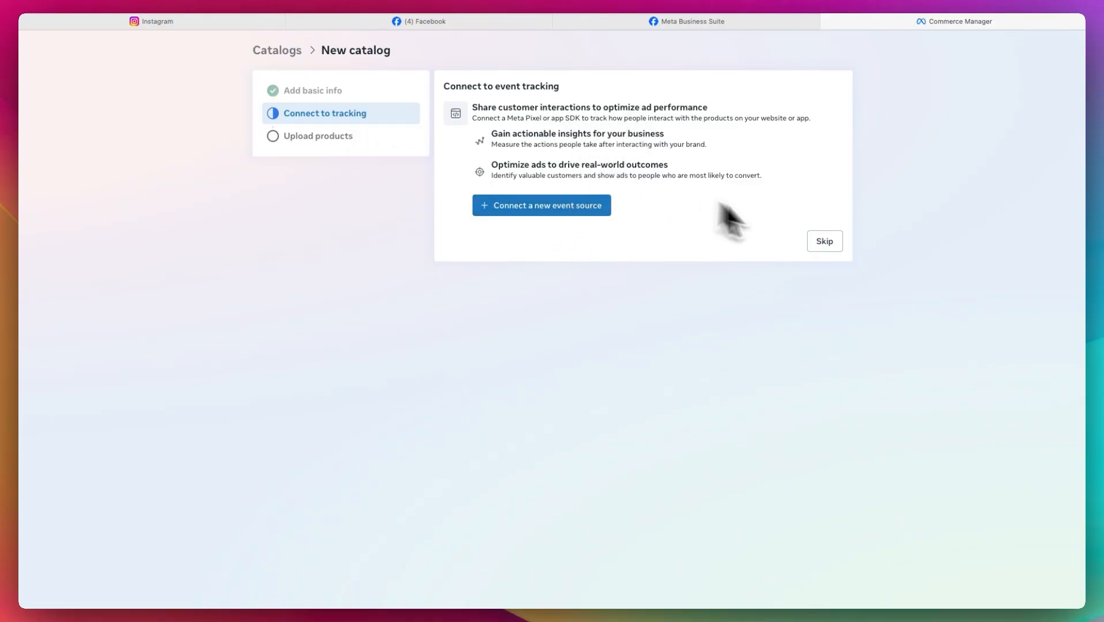
Skip connecting an event source and choose to add the products manually
{"action": "left_click", "coordinate": [824, 241]}
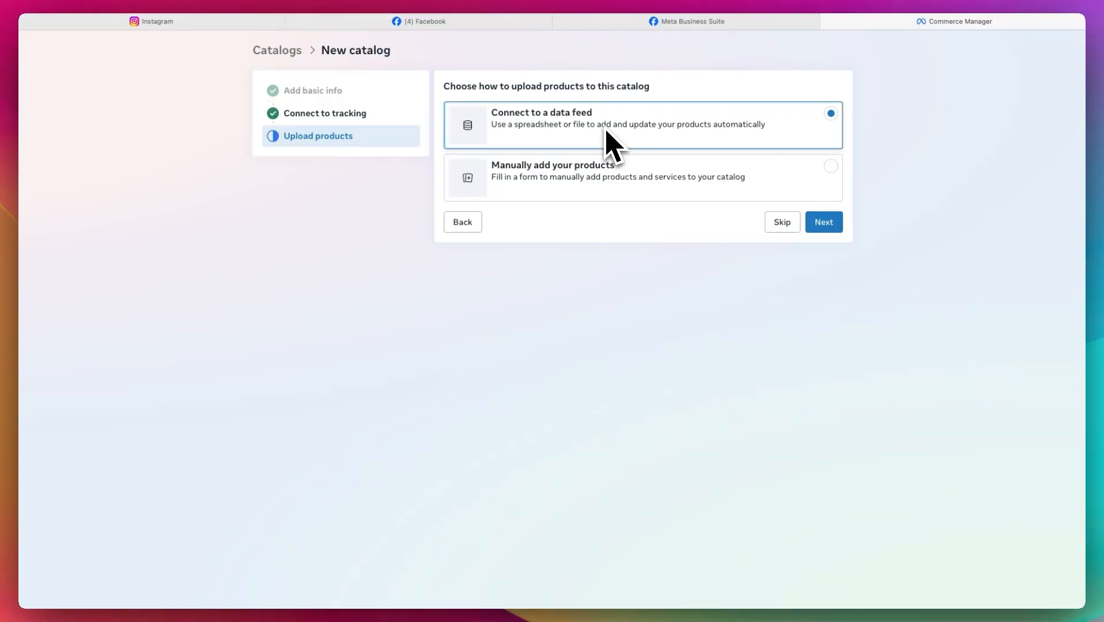
{"action": "left_click", "coordinate": [611, 173]}
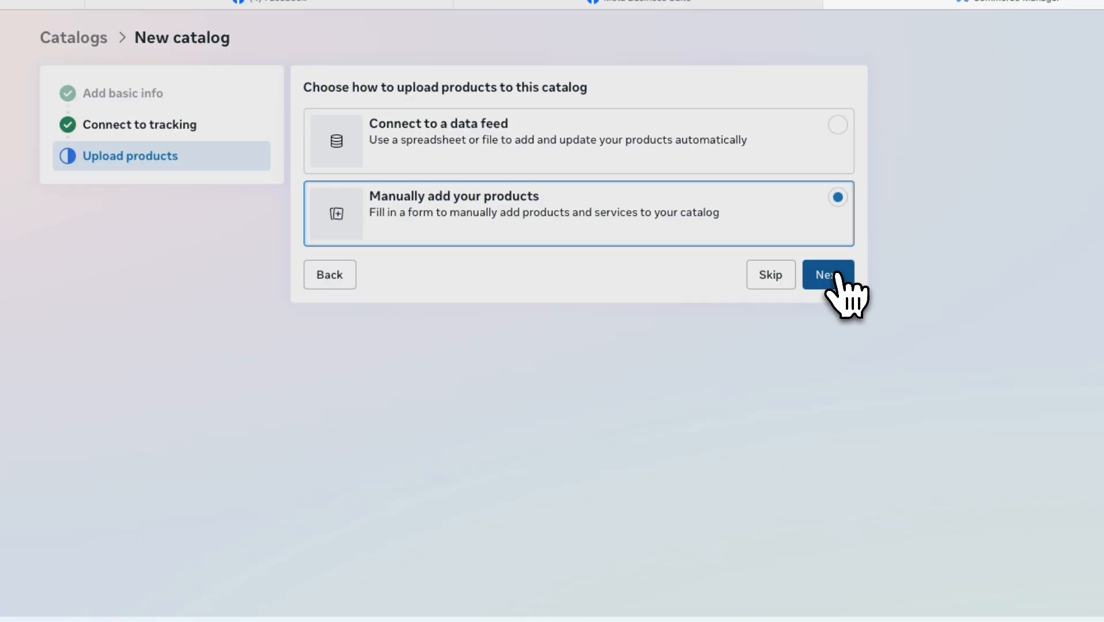
{"action": "left_click", "coordinate": [833, 277]}
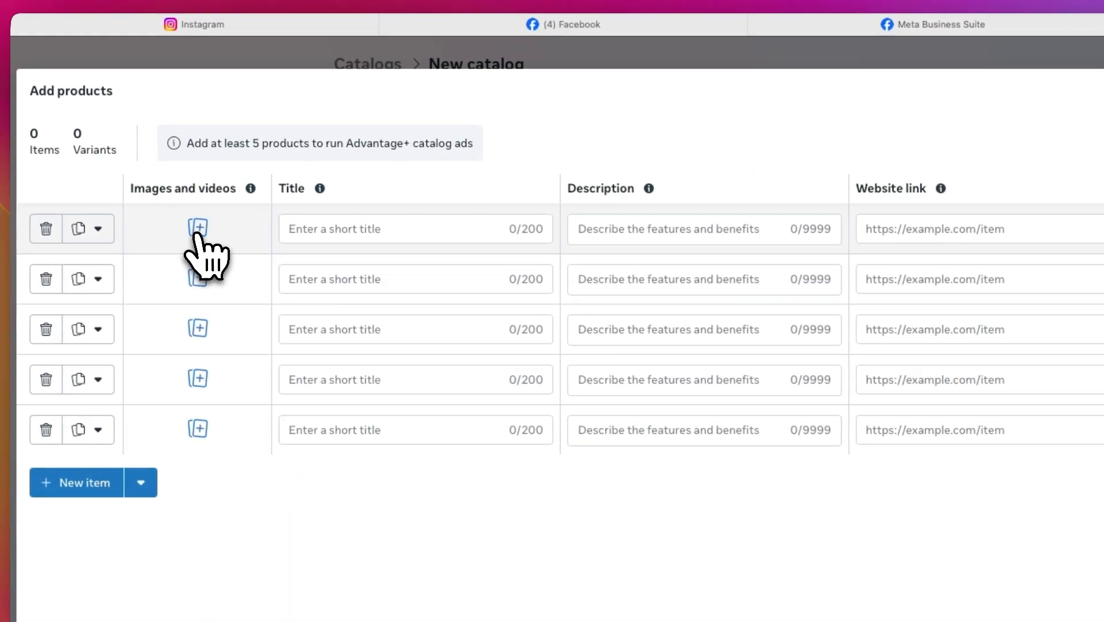
Title the first product "Sauvage by Dior" and describe it as "the latest and greatest by Dior"
{"action": "left_click", "coordinate": [355, 233]}
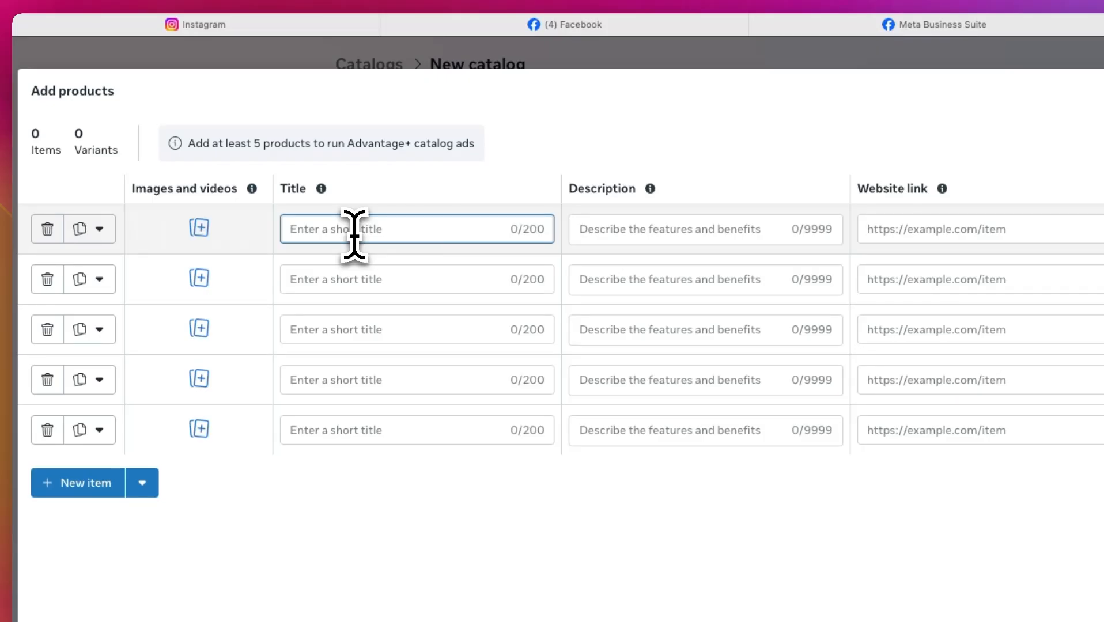
{"action": "type", "text": "Sauvage by Dior"}
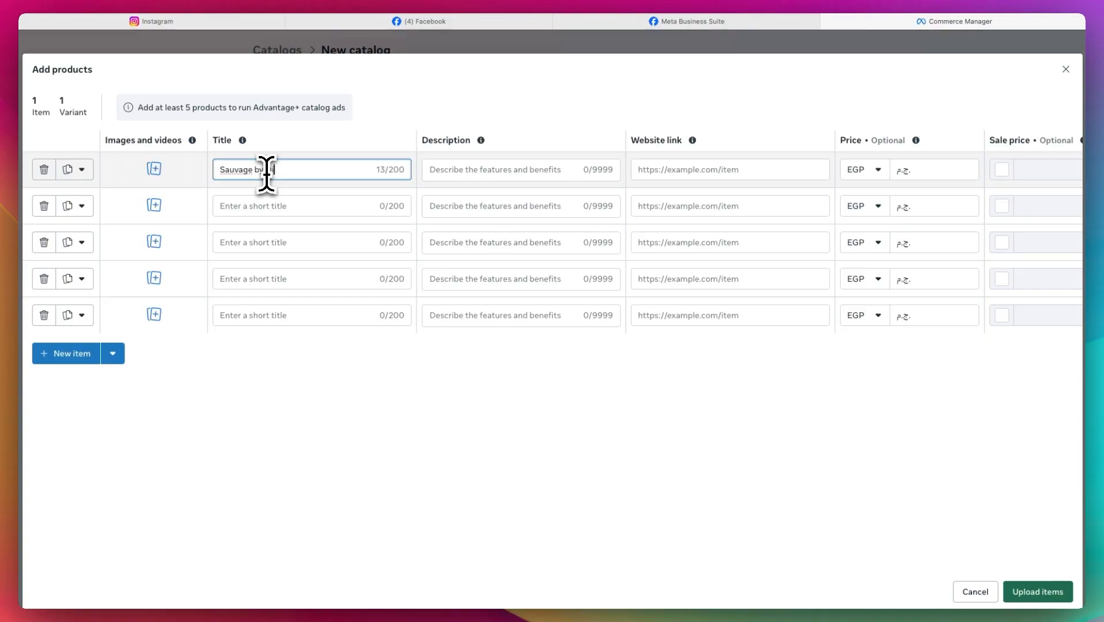
{"action": "left_click", "coordinate": [490, 169]}
{"action": "type", "text": "the l"}
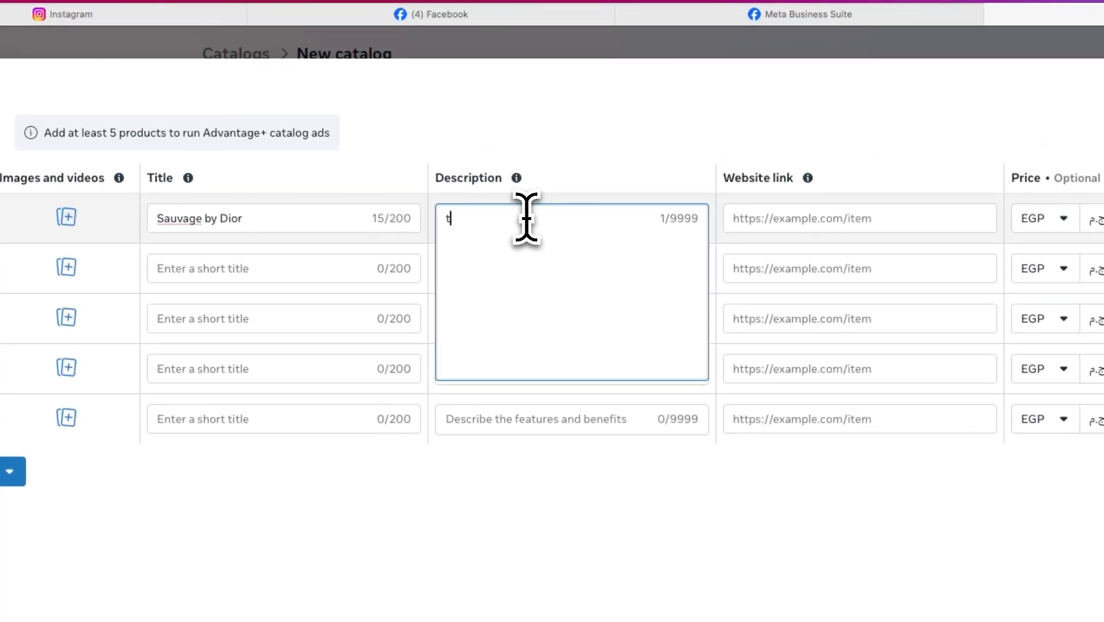
{"action": "type", "text": "atest and "}
{"action": "type", "text": "greatest by"}
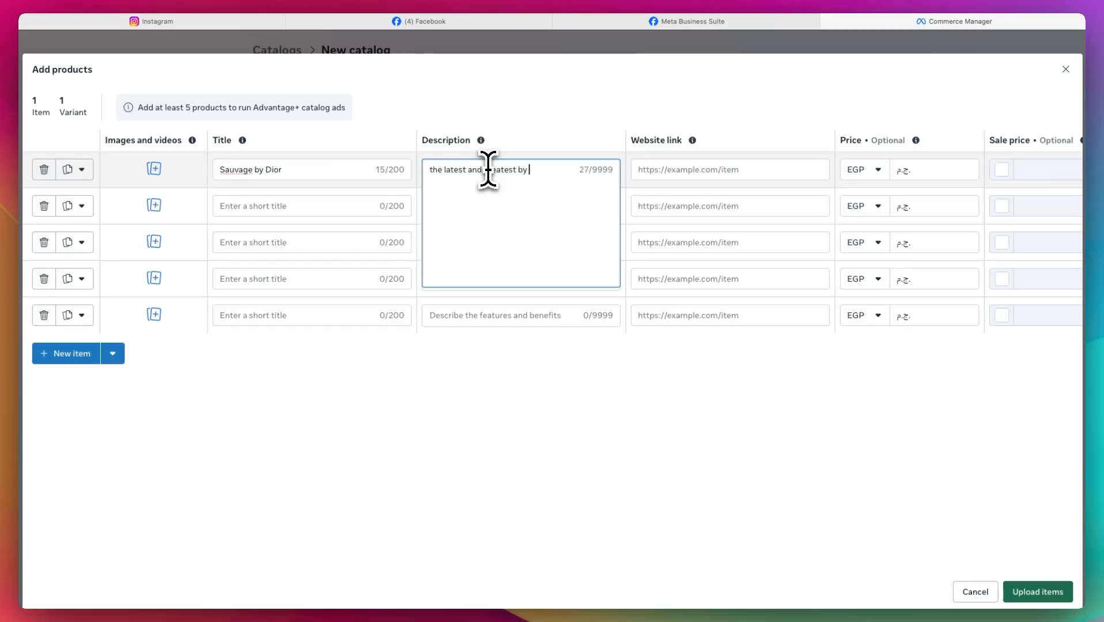
{"action": "type", "text": " Dior"}
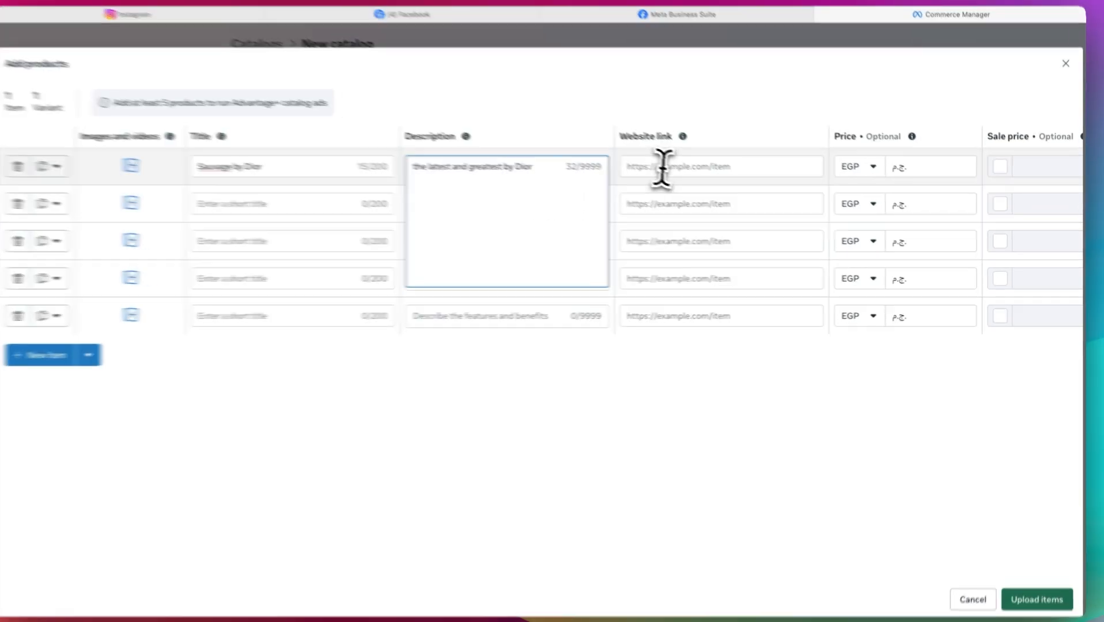
Leave the first product's website link empty, set its price to EGP 1,200, and try to enable its sale price
{"action": "left_click", "coordinate": [660, 168]}
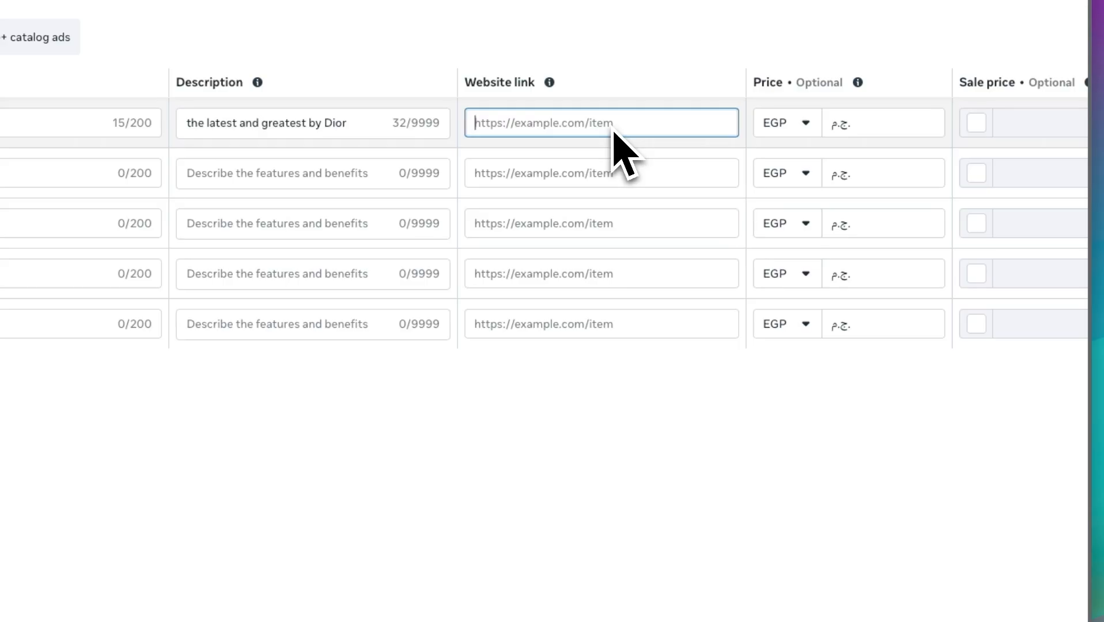
{"action": "left_click", "coordinate": [894, 121]}
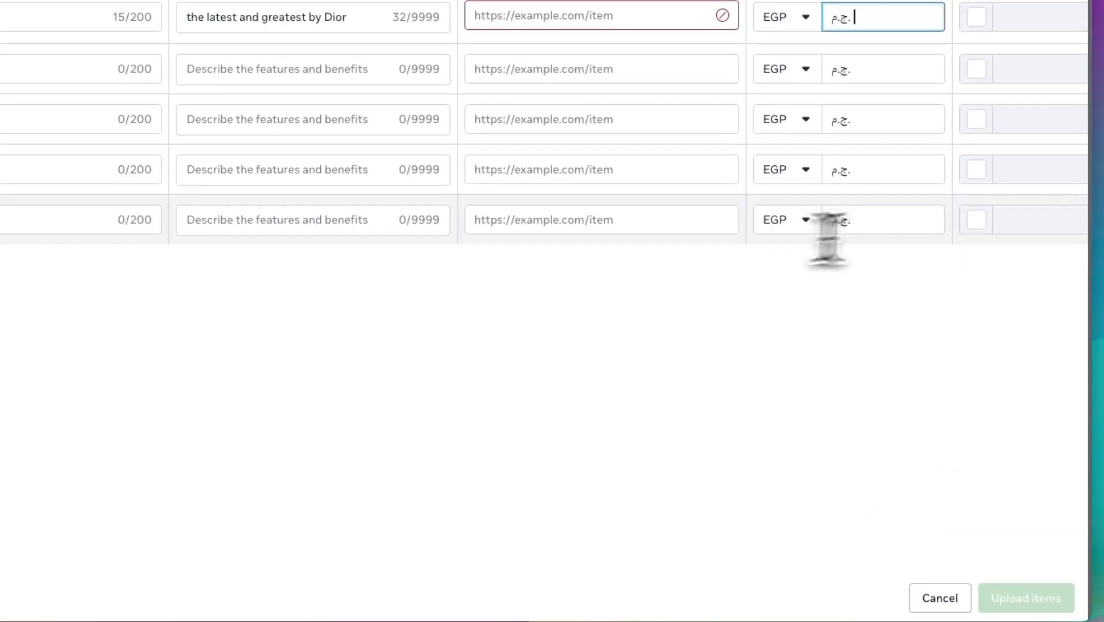
{"action": "type", "text": "1200"}
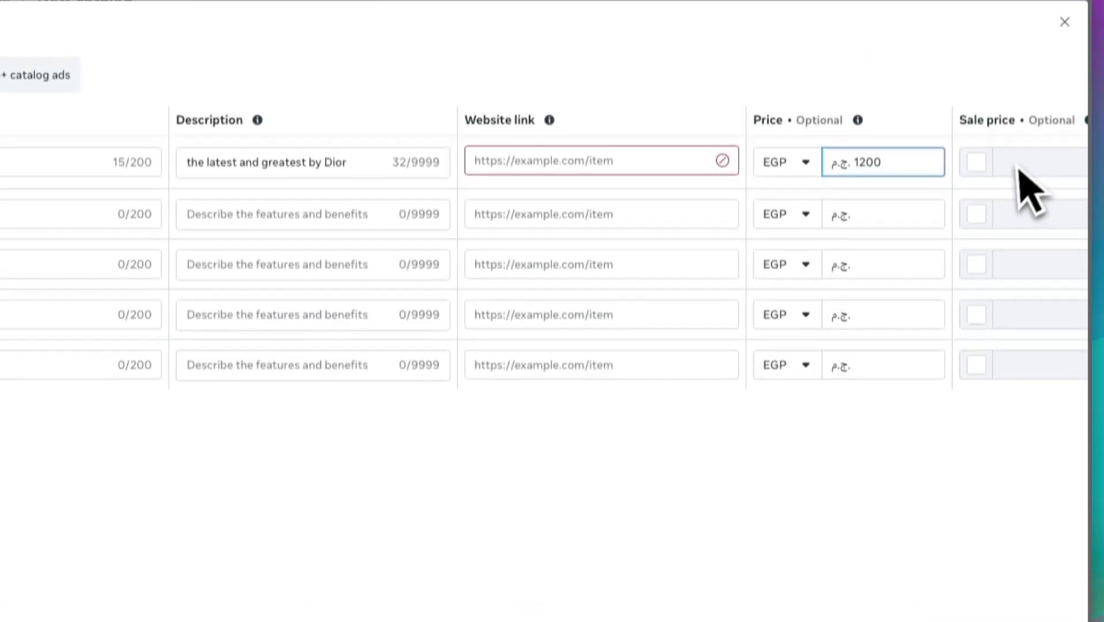
{"action": "left_click", "coordinate": [1007, 190]}
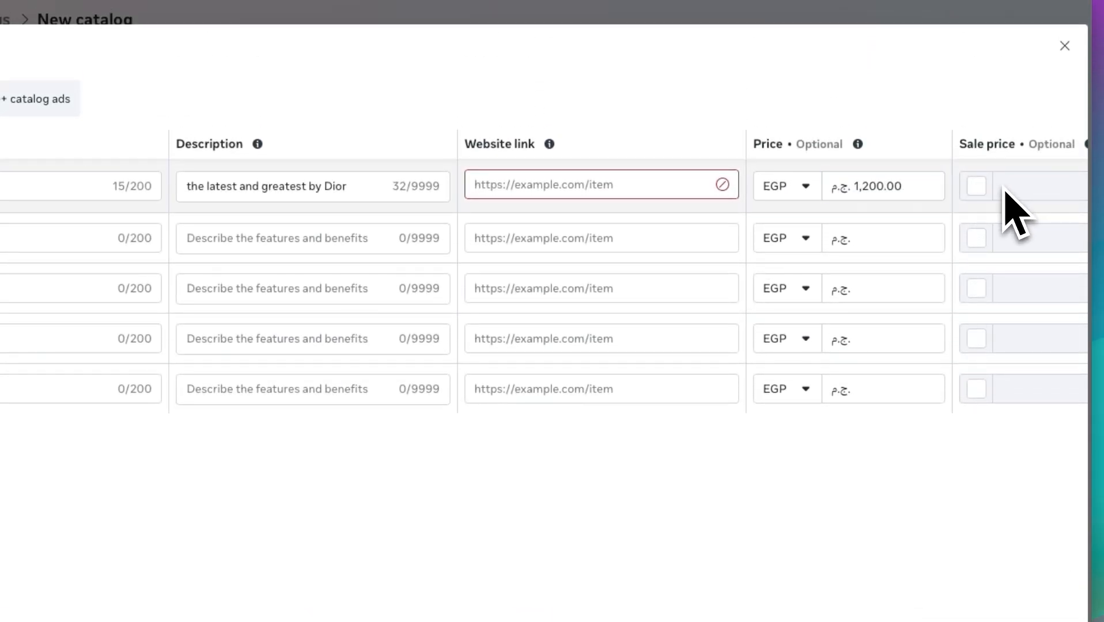
{"action": "left_click", "coordinate": [976, 186]}
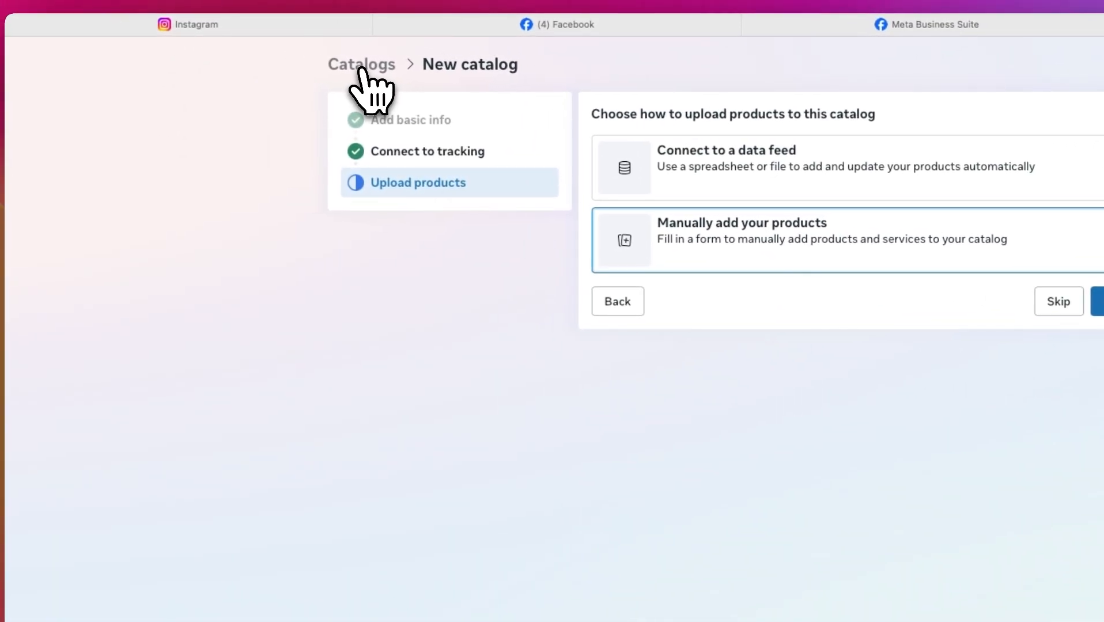
Return from the new catalog setup to the assets overview and check the portfolio selector and catalog list
{"action": "left_click", "coordinate": [306, 58]}
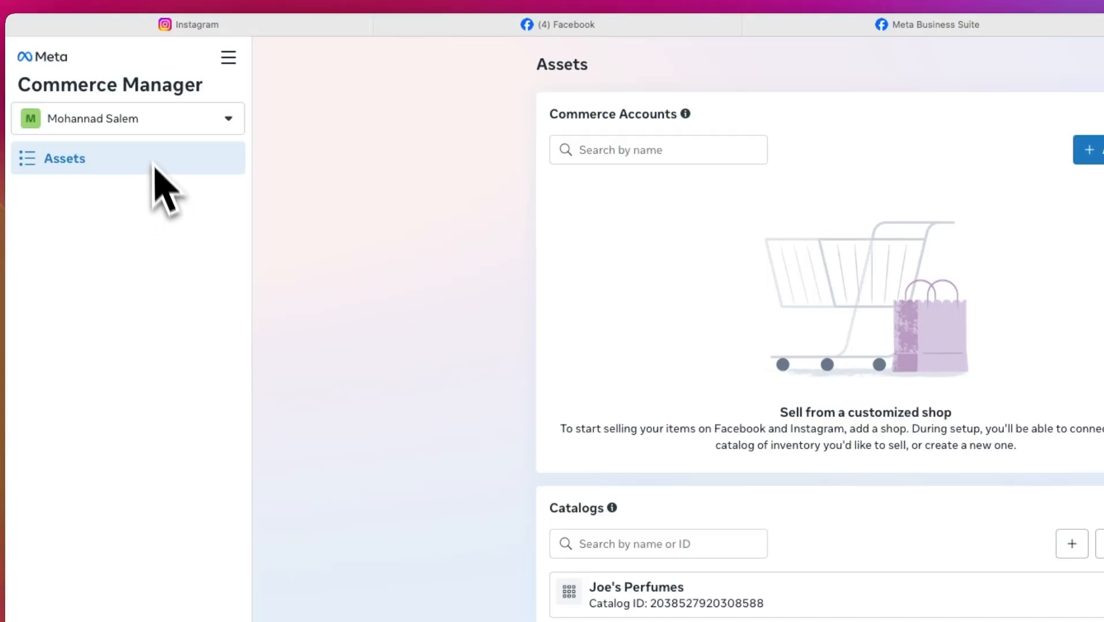
{"action": "left_click", "coordinate": [148, 131]}
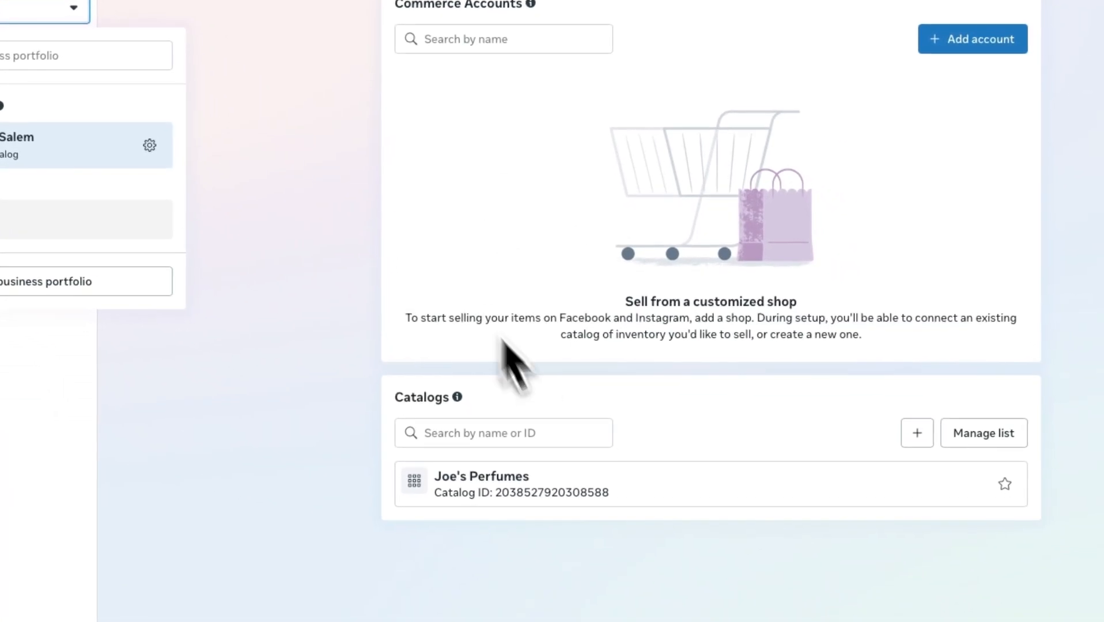
{"action": "left_click", "coordinate": [547, 454]}
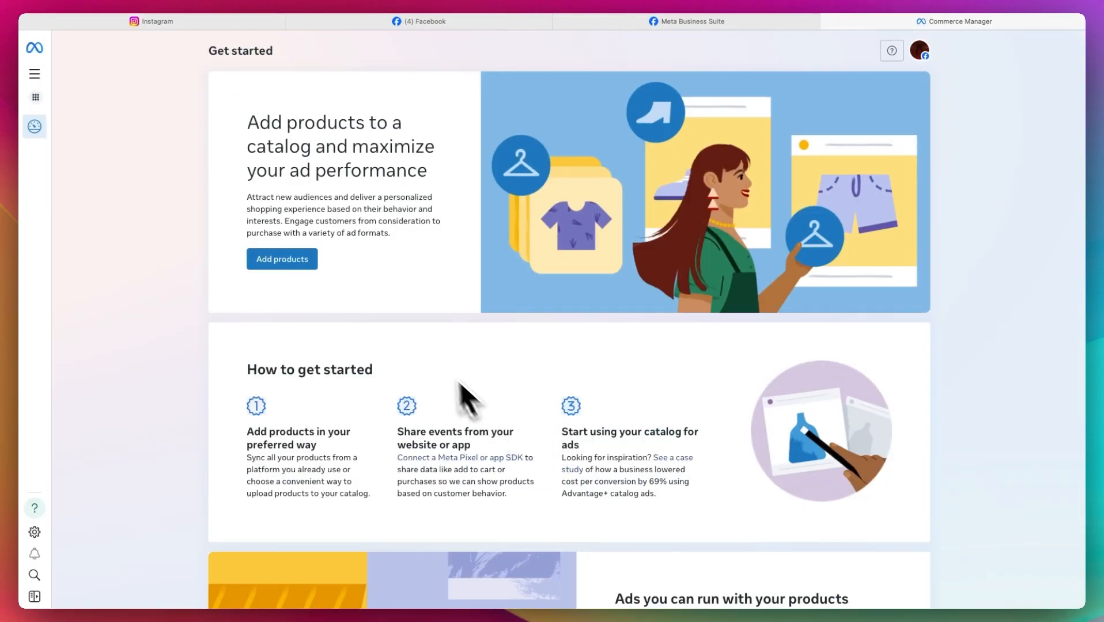
Switch to the Joe's Perfumes catalog and open the shop setup from its Shops section
{"action": "left_click", "coordinate": [36, 94]}
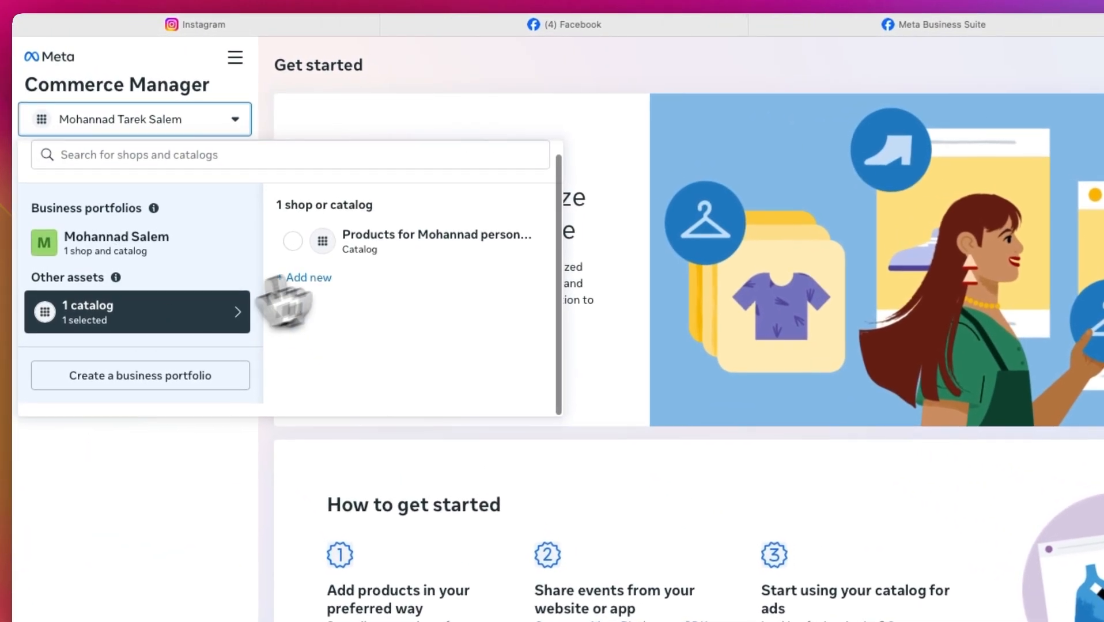
{"action": "left_click", "coordinate": [288, 278]}
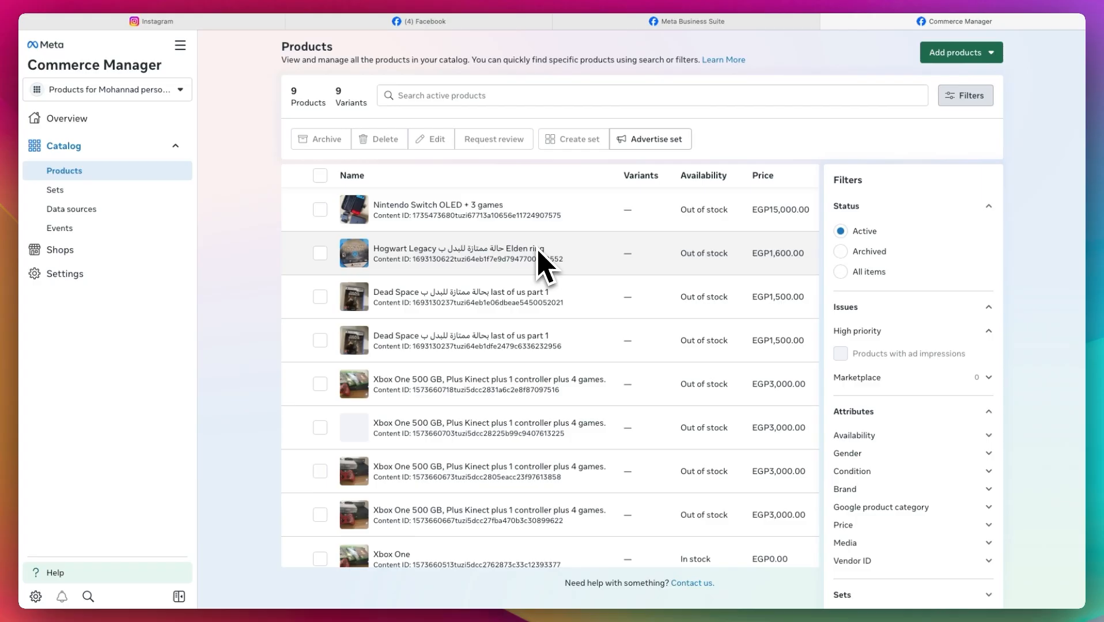
{"action": "left_click", "coordinate": [65, 256]}
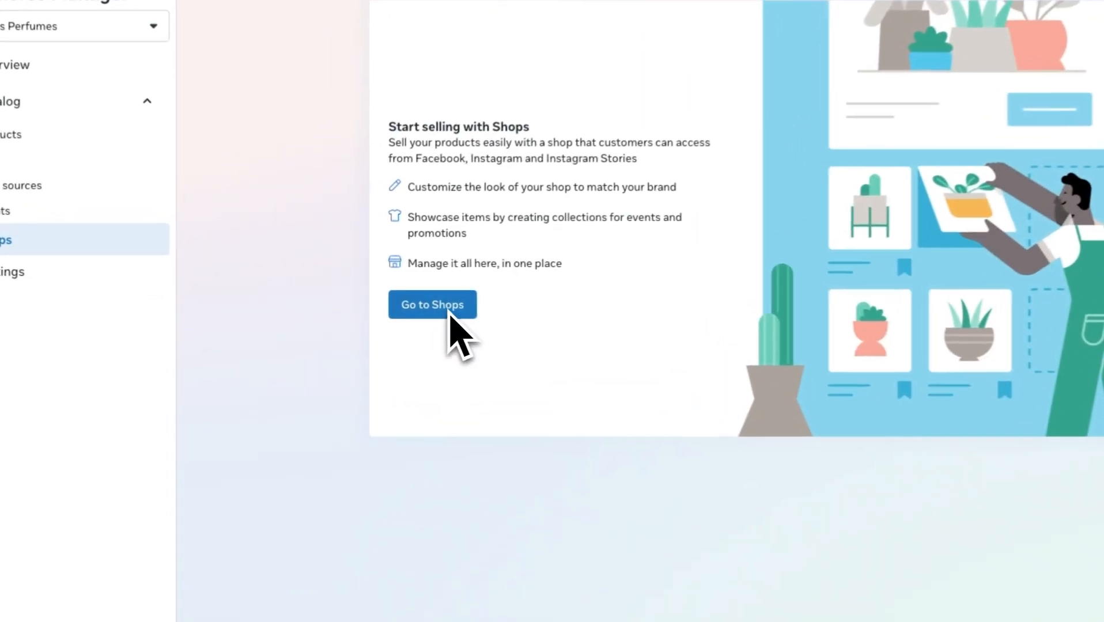
{"action": "left_click", "coordinate": [449, 306]}
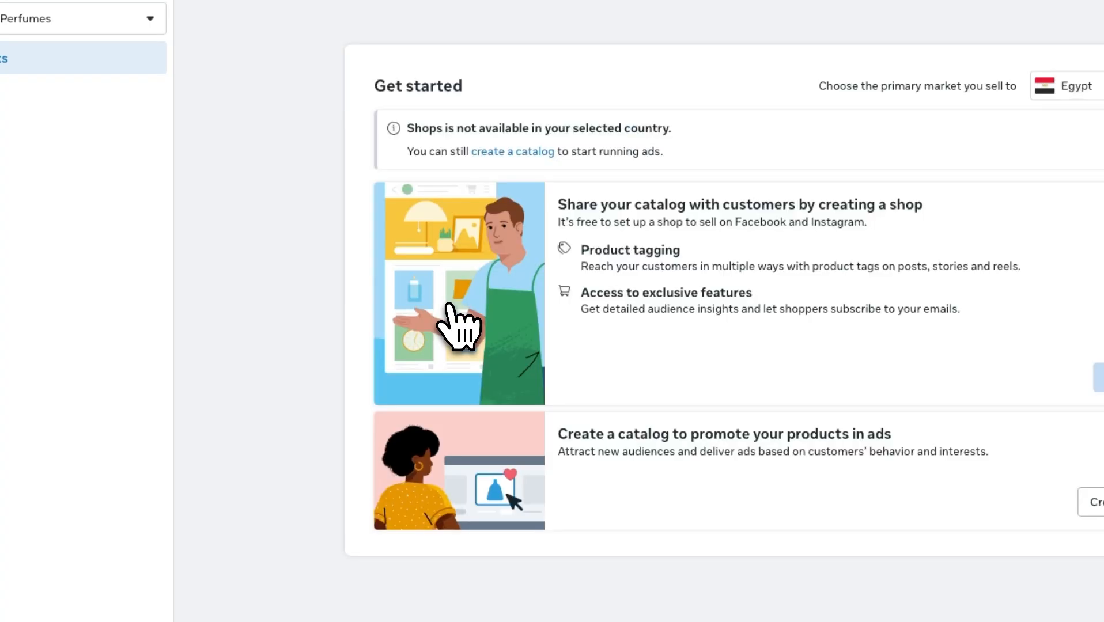